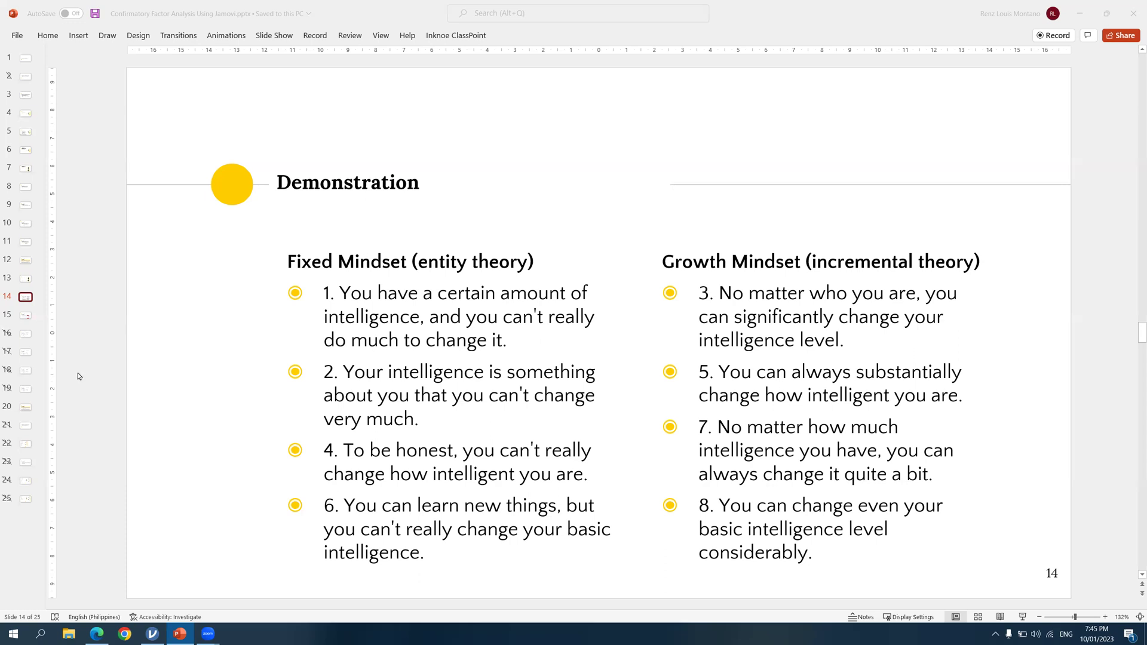
Switch to jamovi with the 450 Data All Variables file and start an Exploratory Factor Analysis
click(153, 634)
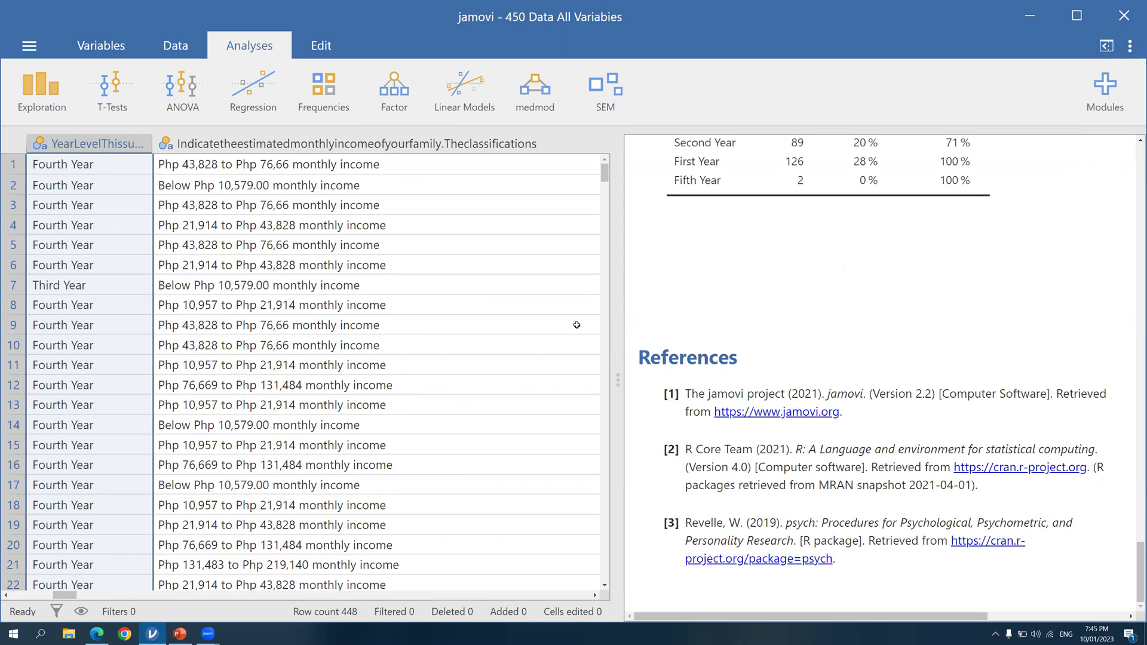
click(405, 92)
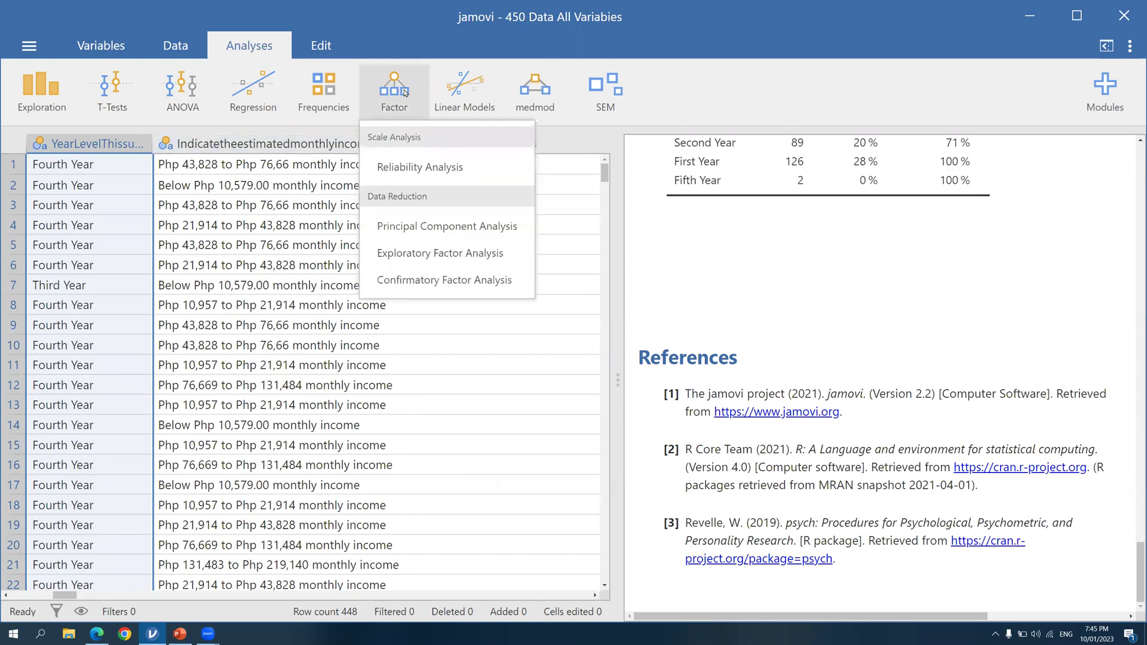
click(399, 251)
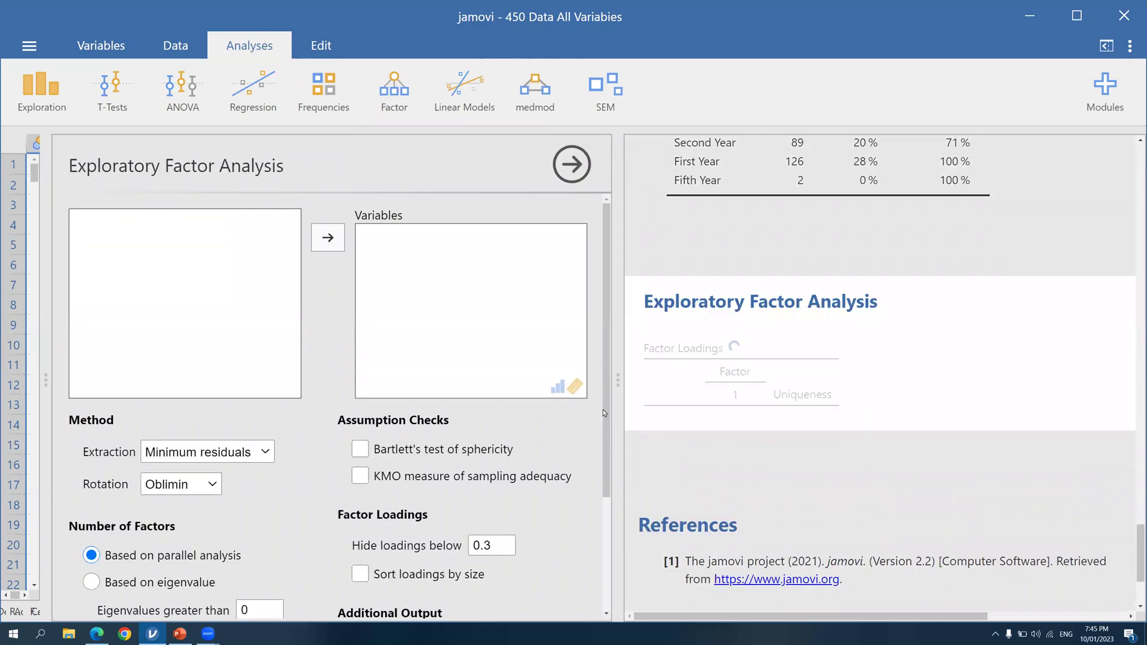
Add the items TOI1 through TOI8 as the variables of the Exploratory Factor Analysis
drag(295, 233, 296, 285)
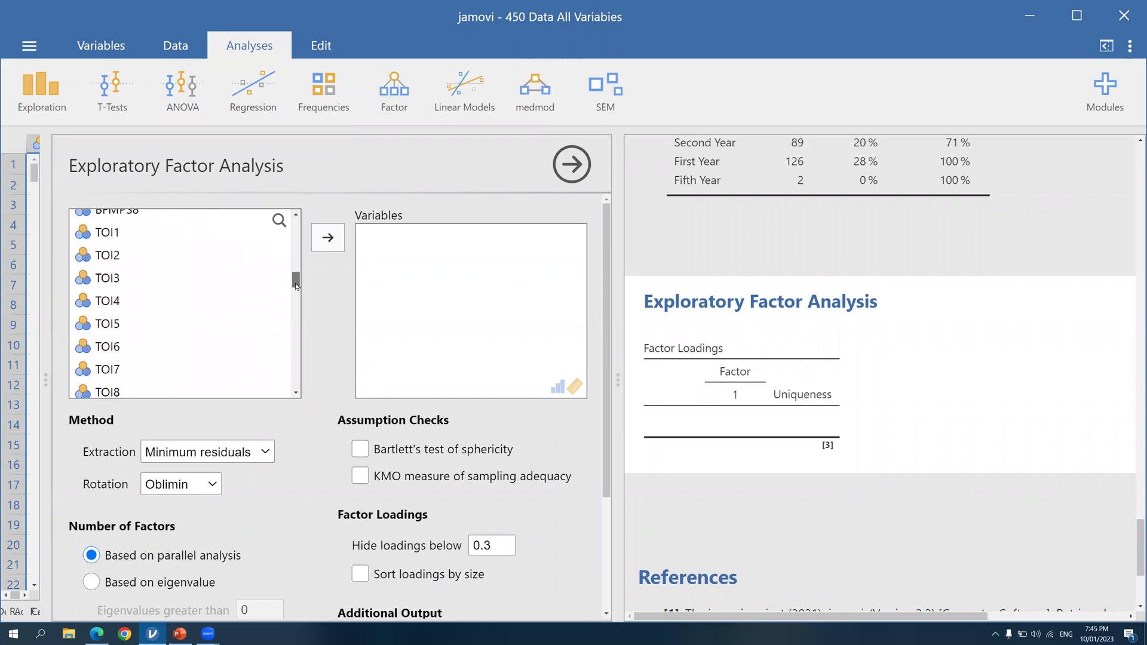
click(111, 237)
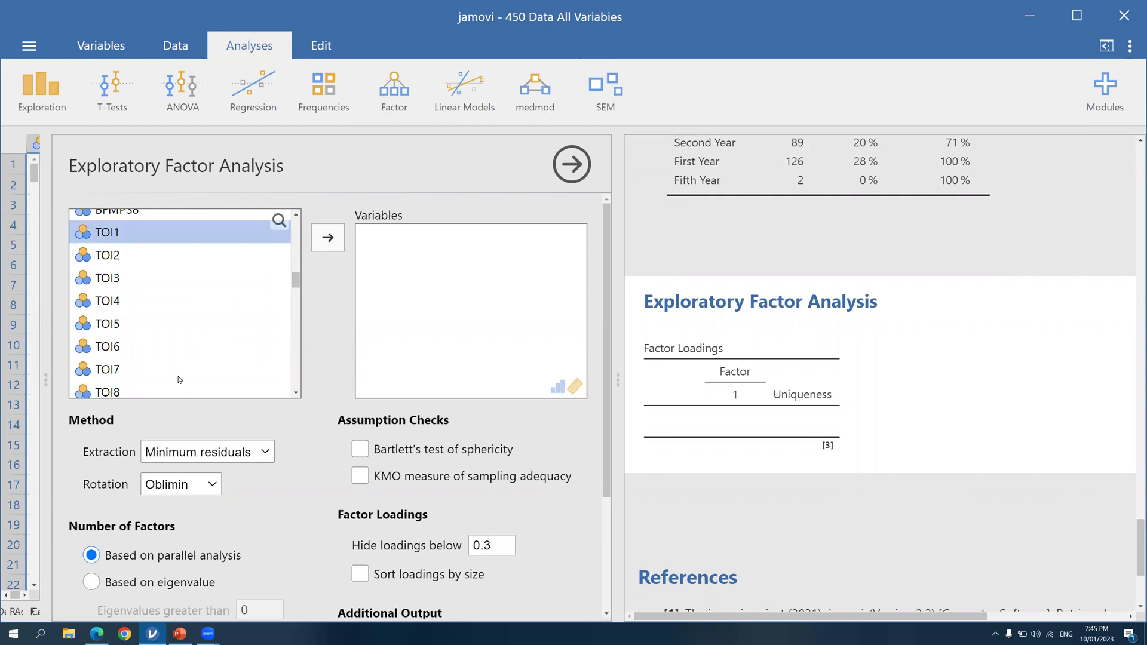
shift+click(153, 392)
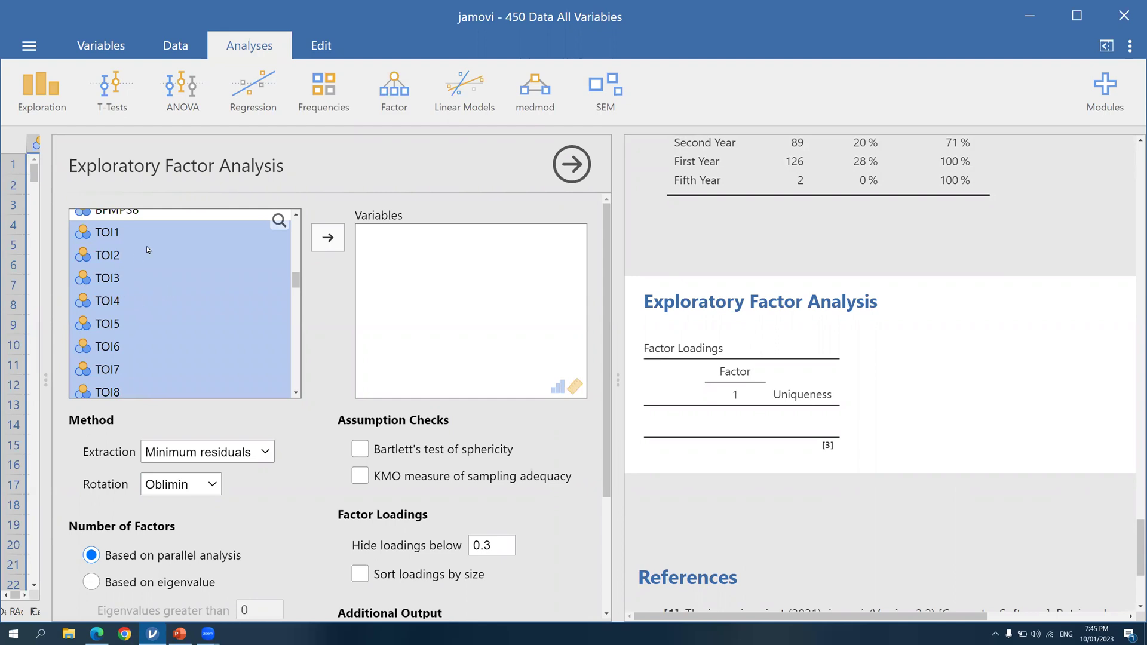
drag(136, 273, 333, 231)
click(328, 237)
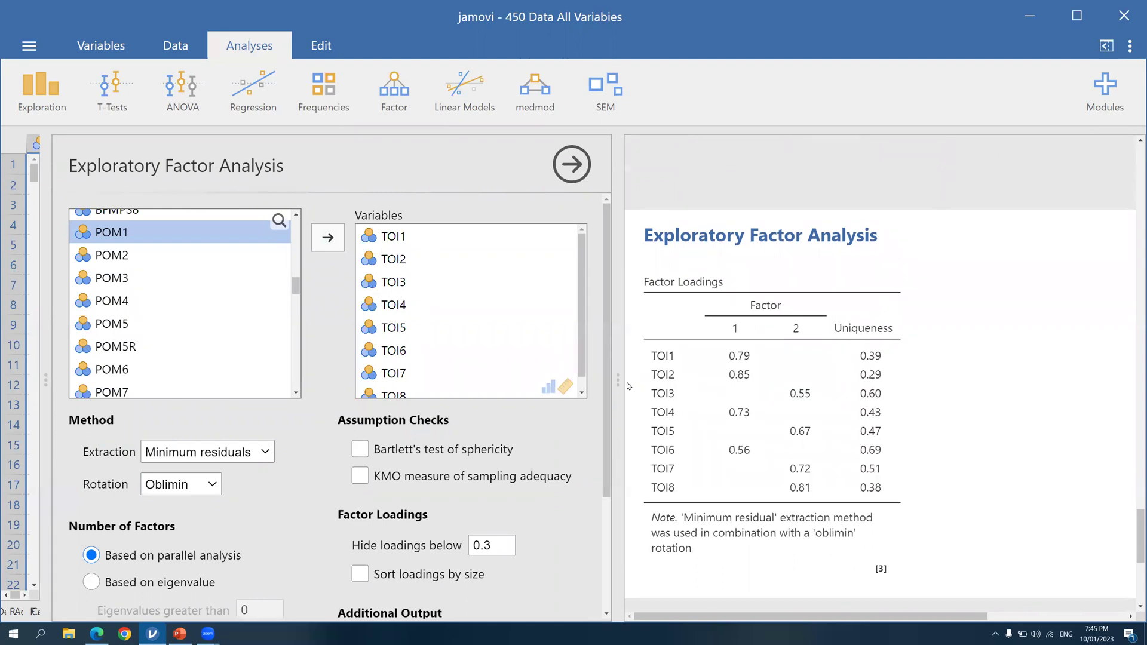
Widen the results area slightly and enable Bartlett's test of sphericity and the KMO measure of sampling adequacy
drag(621, 377, 608, 382)
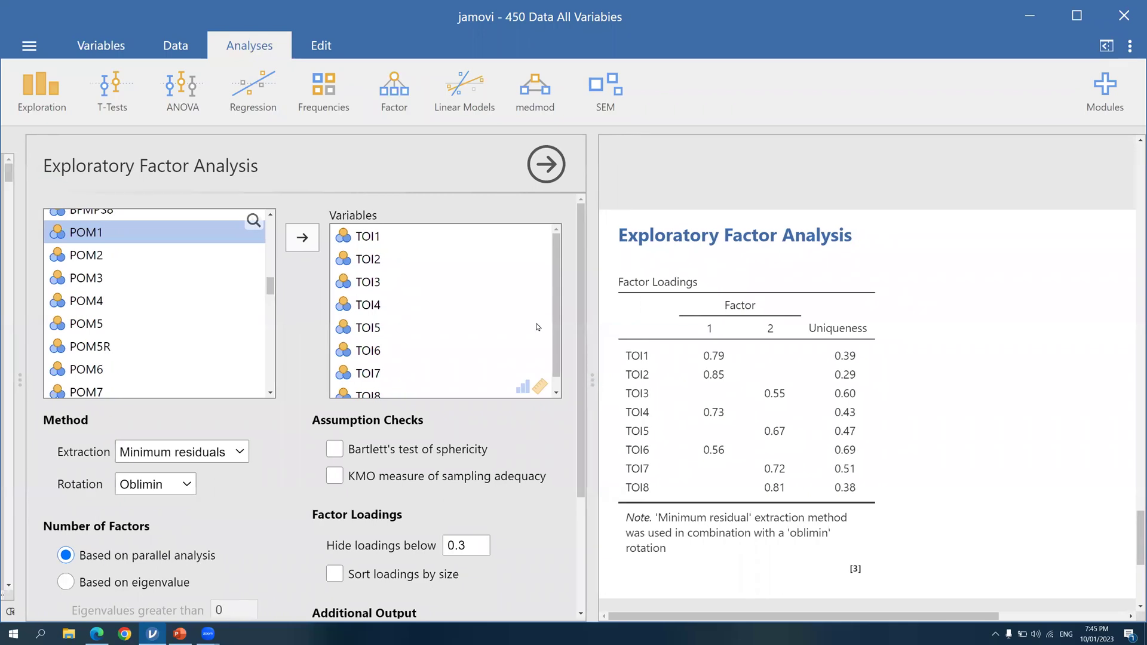
scroll(290, 357, down, 1)
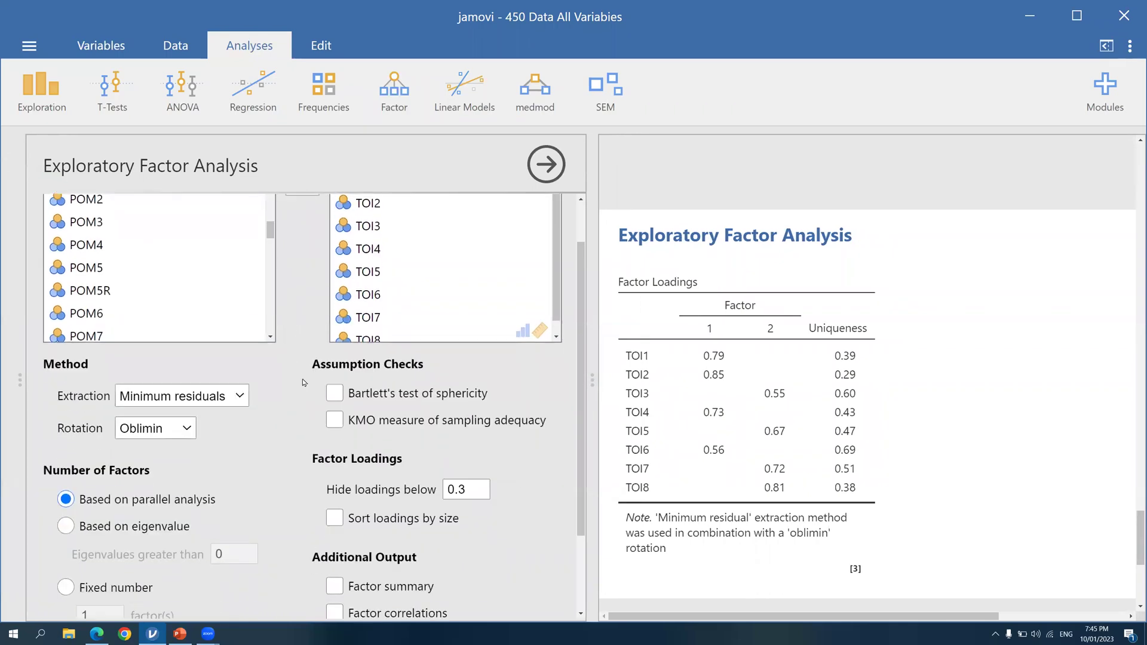
click(337, 395)
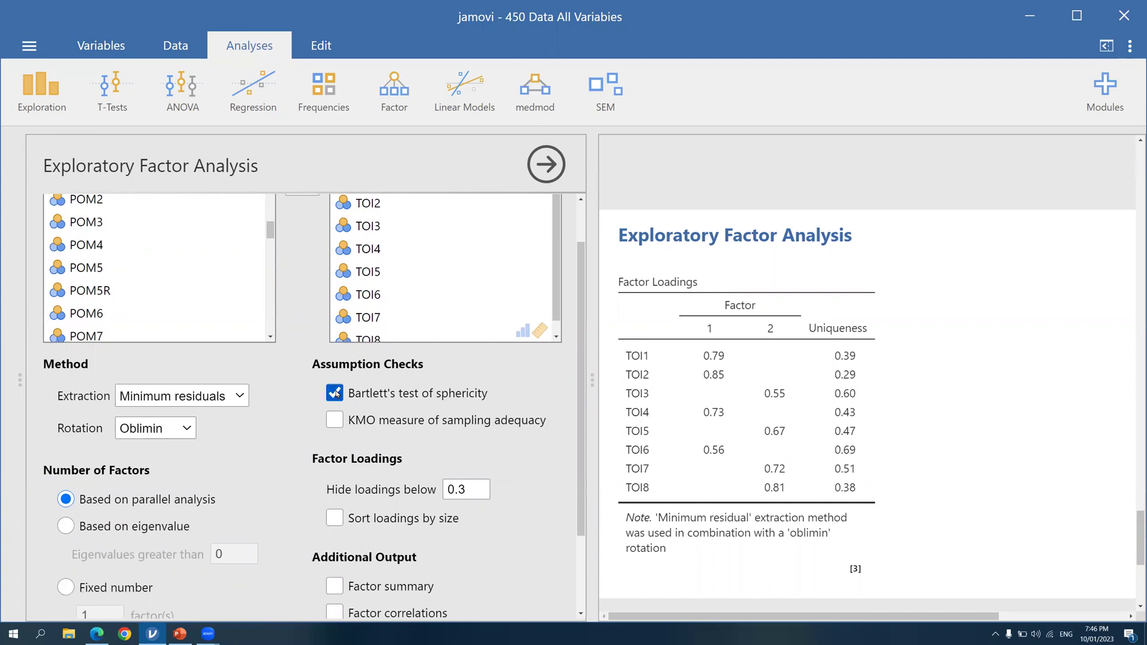
click(335, 423)
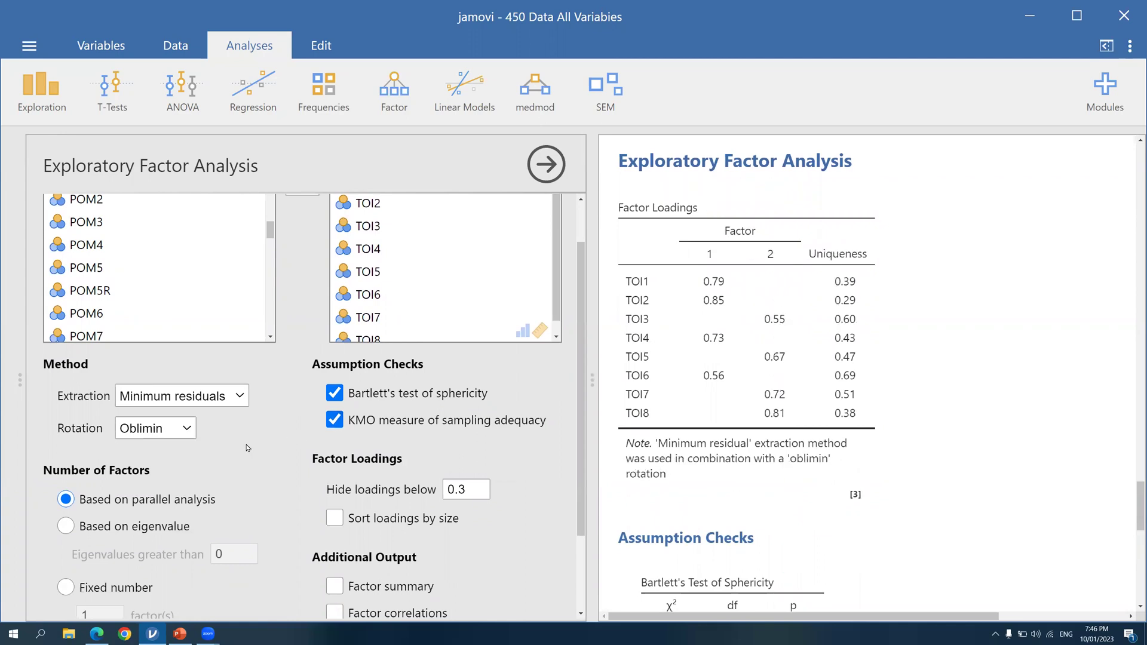
Choose Oblimin as the rotation method and set the analysis to hide factor loadings below 0.4
click(191, 435)
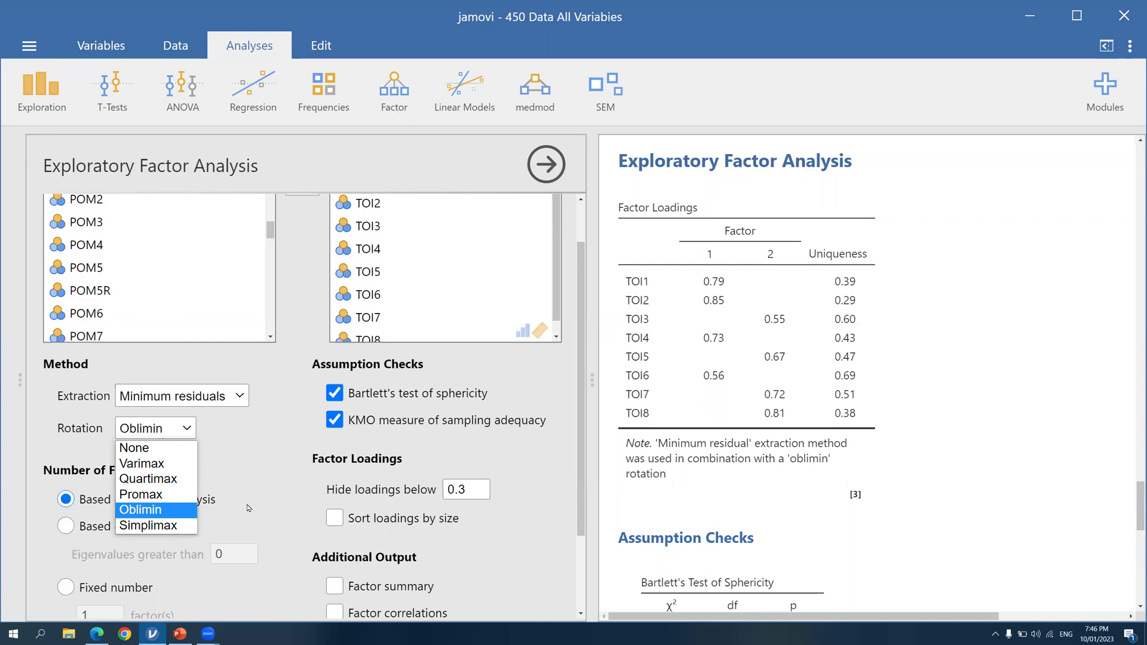
click(180, 512)
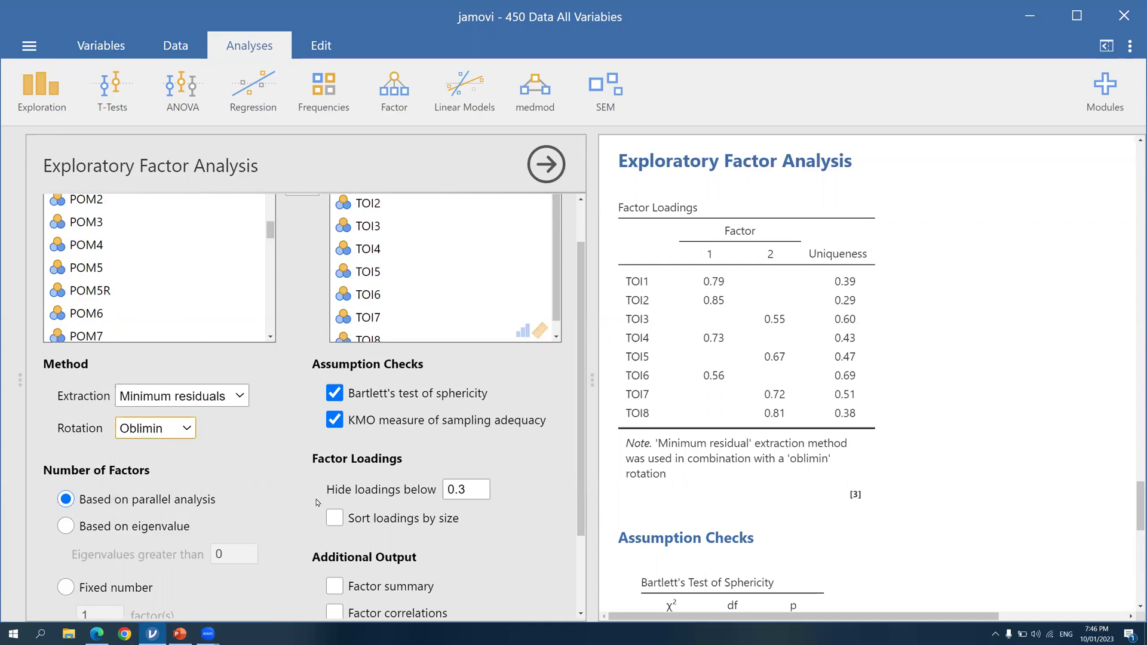
scroll(369, 467, down, 1)
click(481, 433)
click(481, 433)
key(BackSpace)
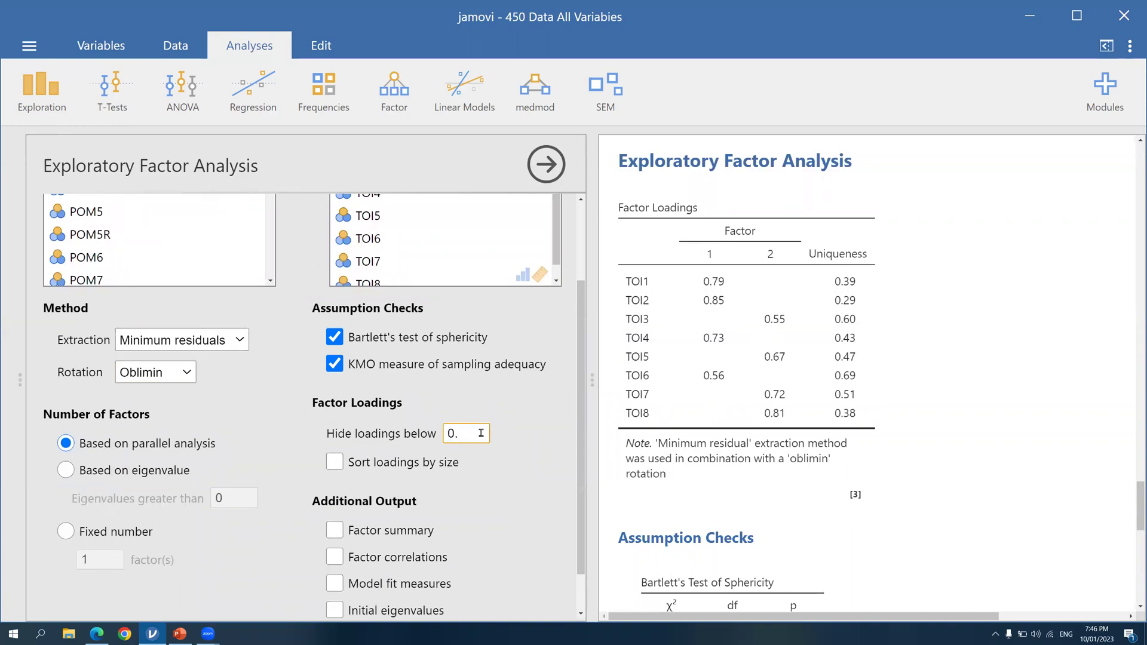
text(4)
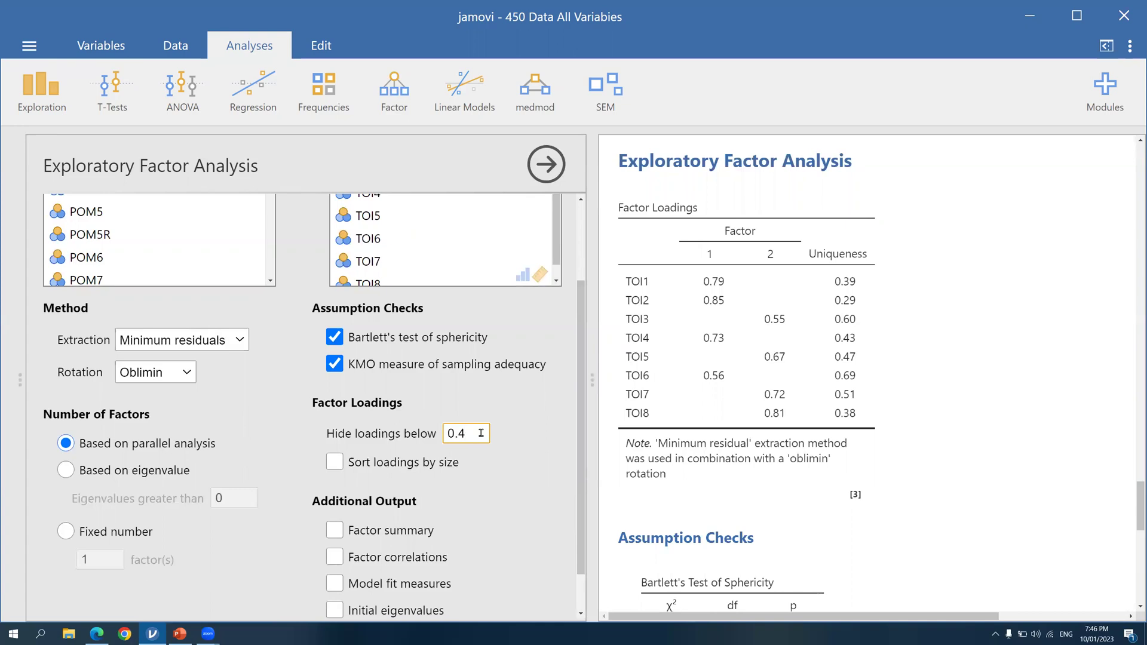
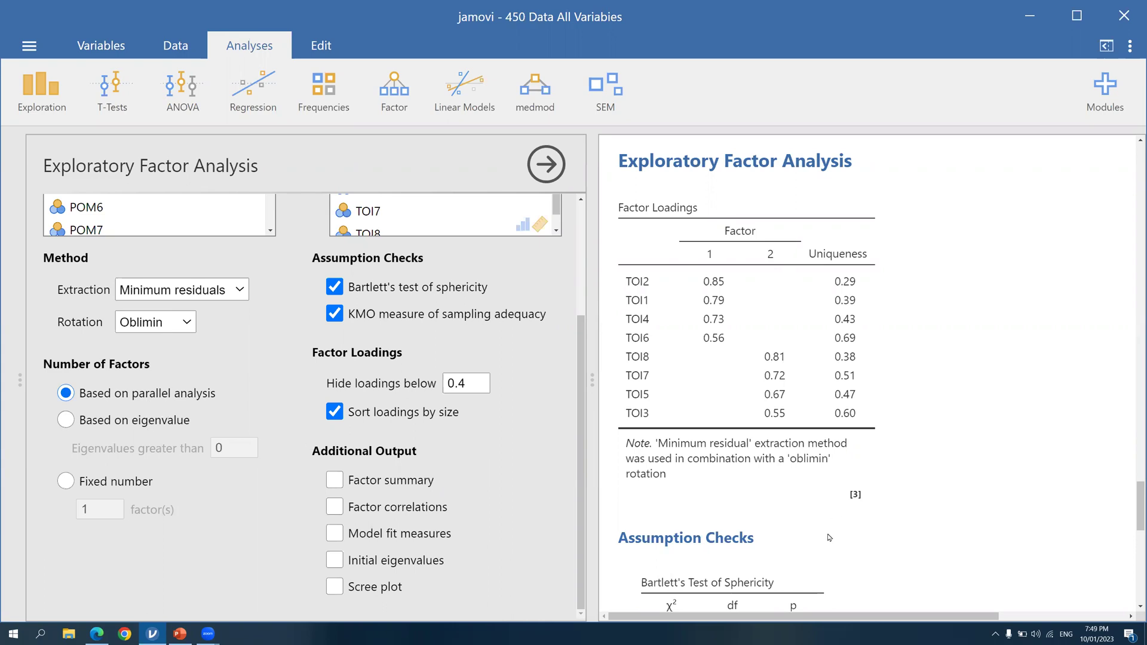
Examine the factor loadings table, Bartlett's test of sphericity and the KMO sampling adequacy values in the results
scroll(829, 538, down, 1)
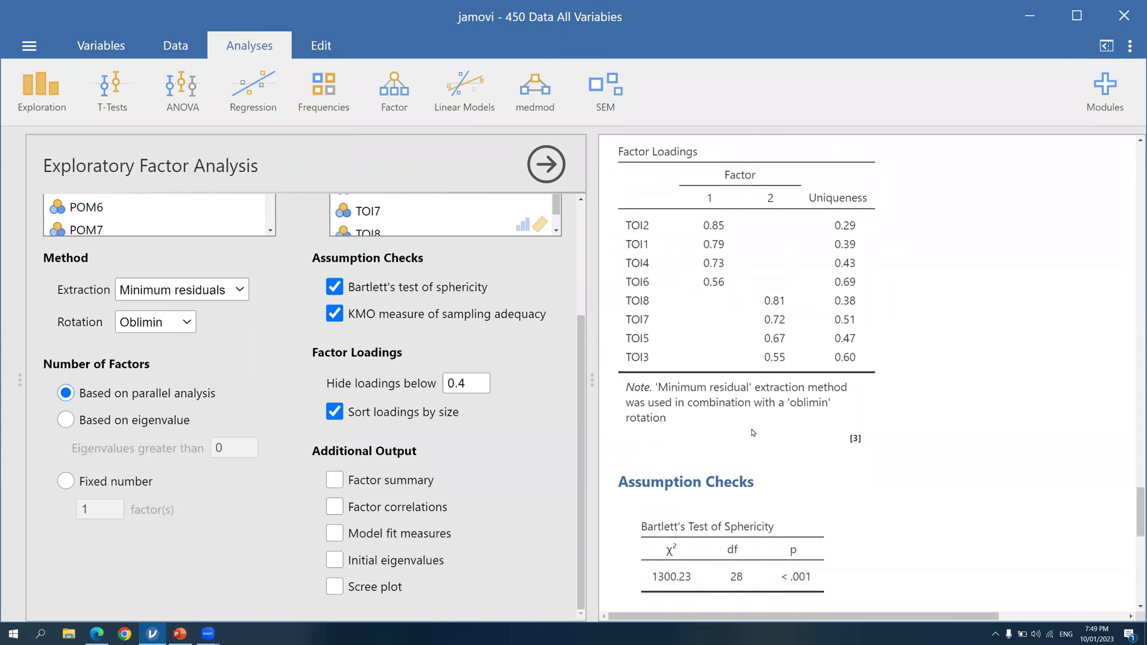
scroll(753, 432, down, 3)
scroll(753, 432, down, 2)
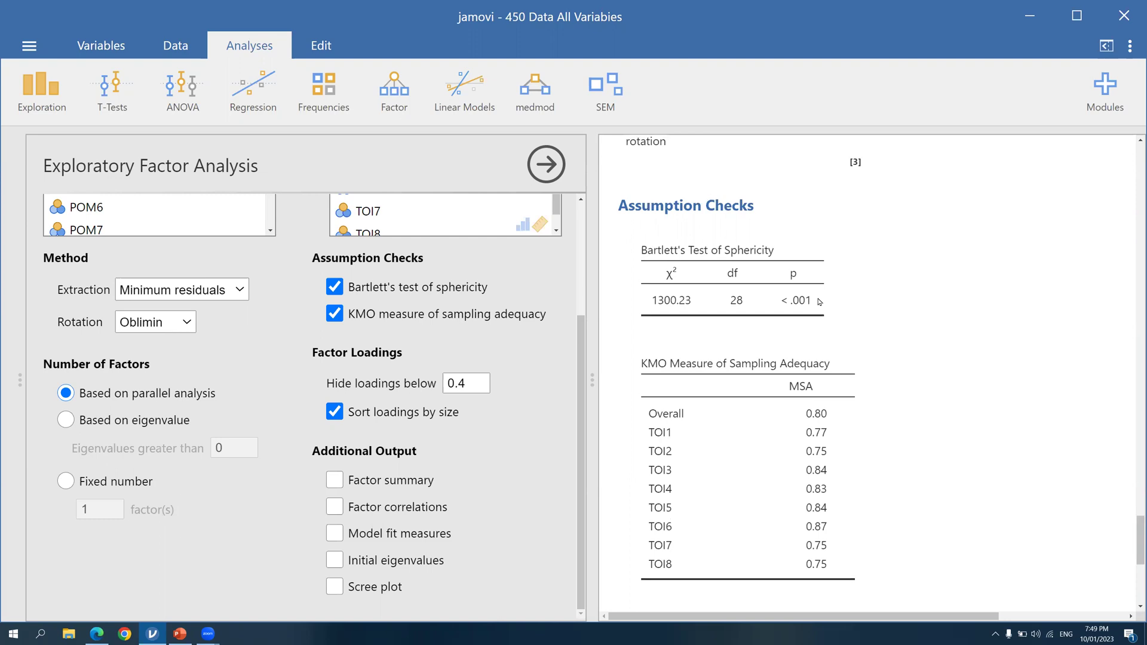
scroll(820, 302, up, 4)
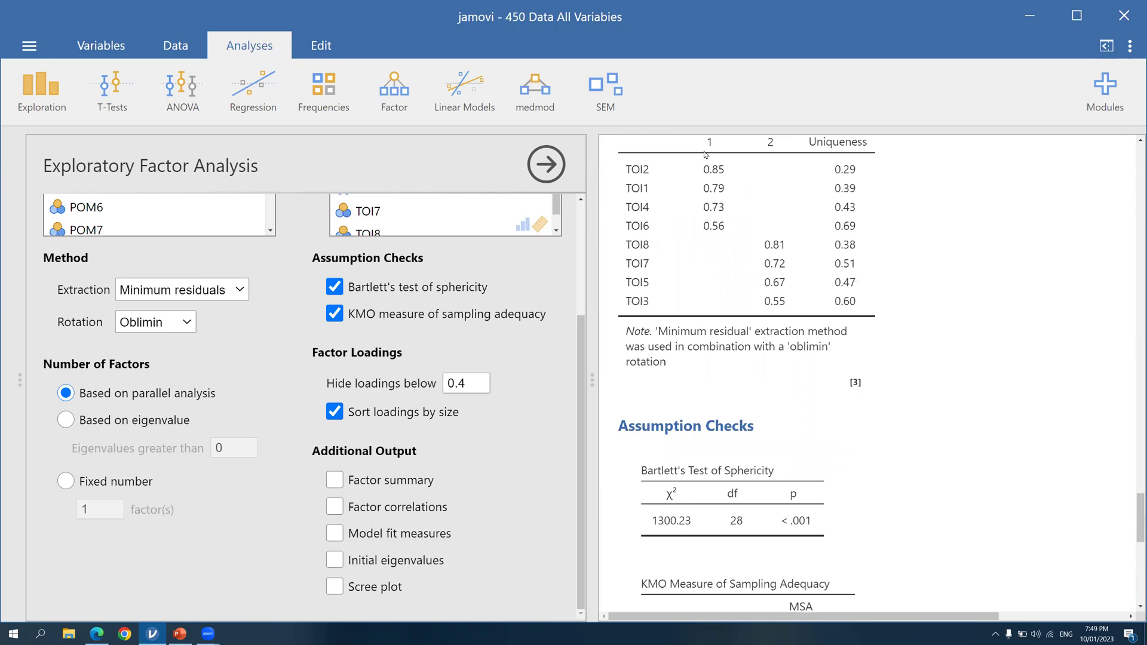
scroll(708, 308, up, 1)
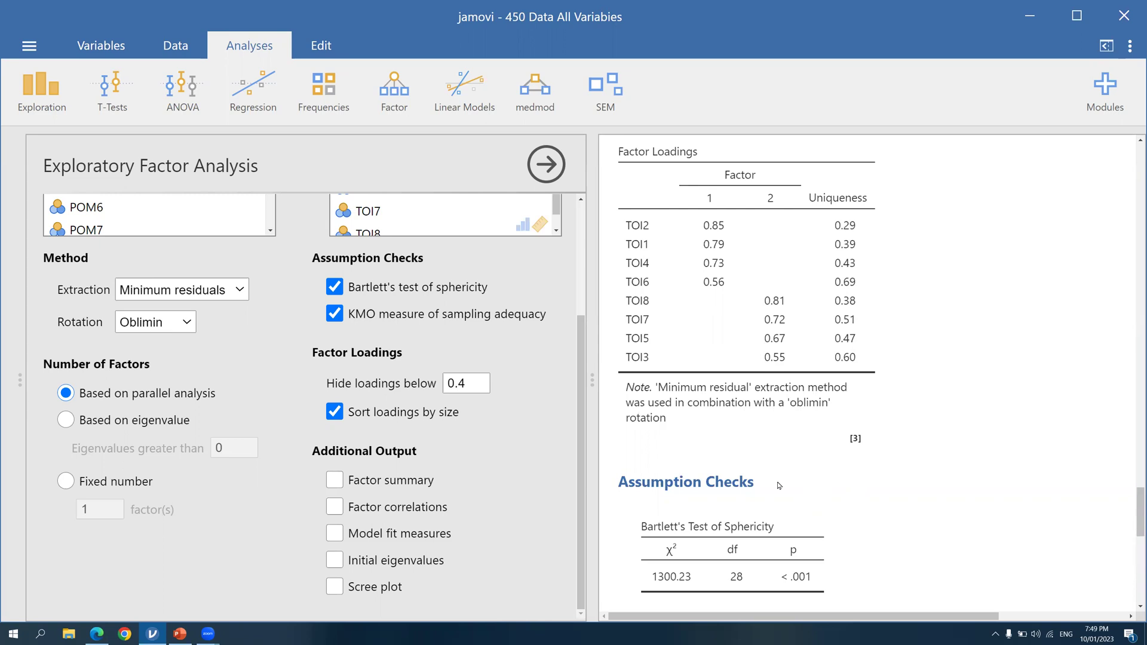
scroll(789, 555, down, 2)
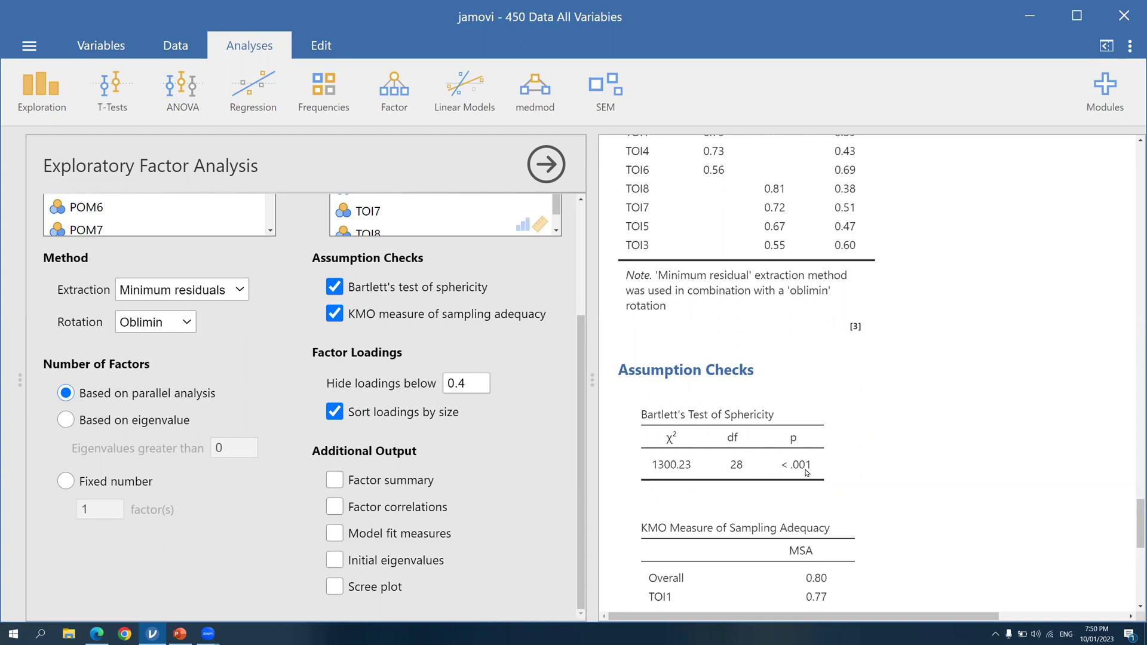
scroll(806, 474, down, 2)
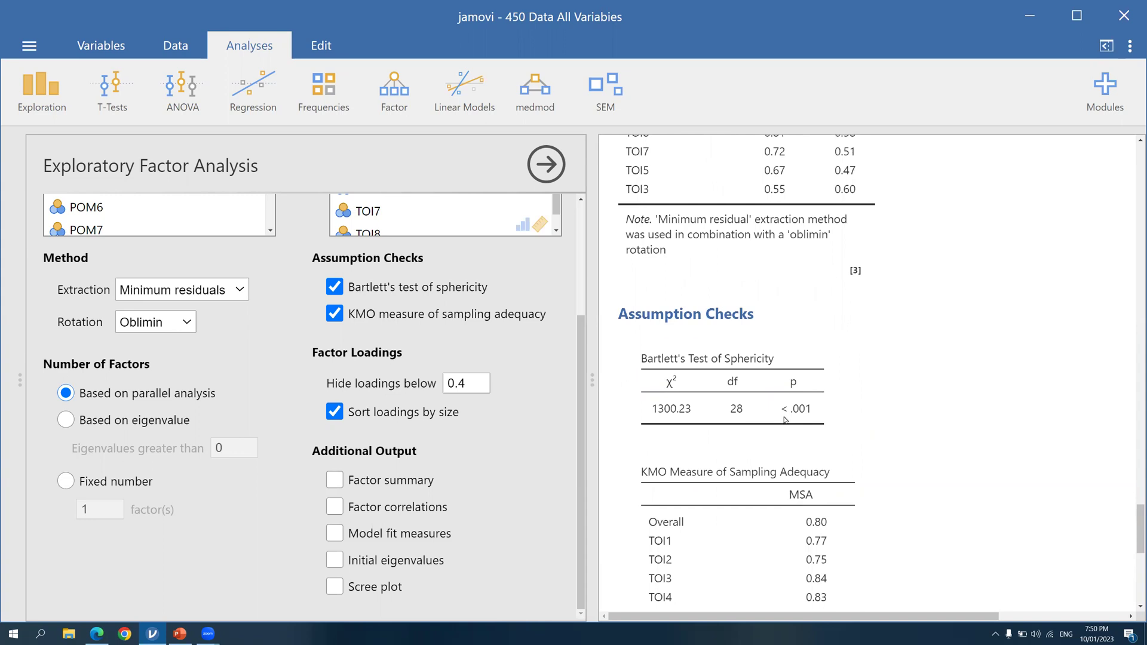
scroll(784, 421, down, 5)
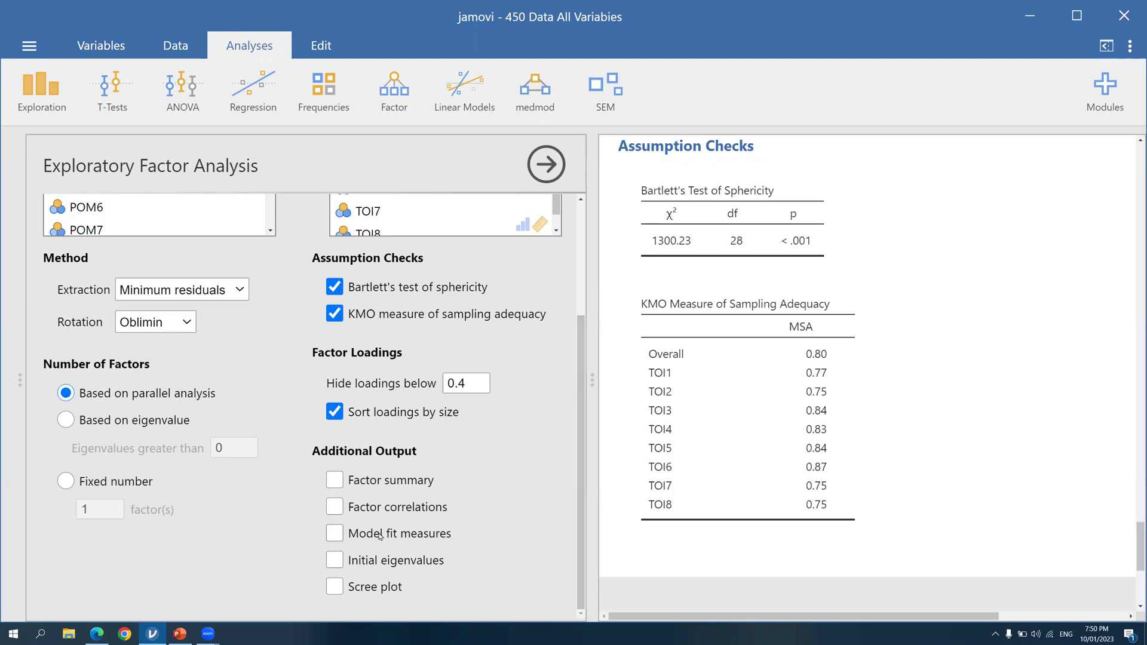
Add the initial eigenvalues and the scree plot to the additional output of the factor analysis
click(336, 562)
click(336, 588)
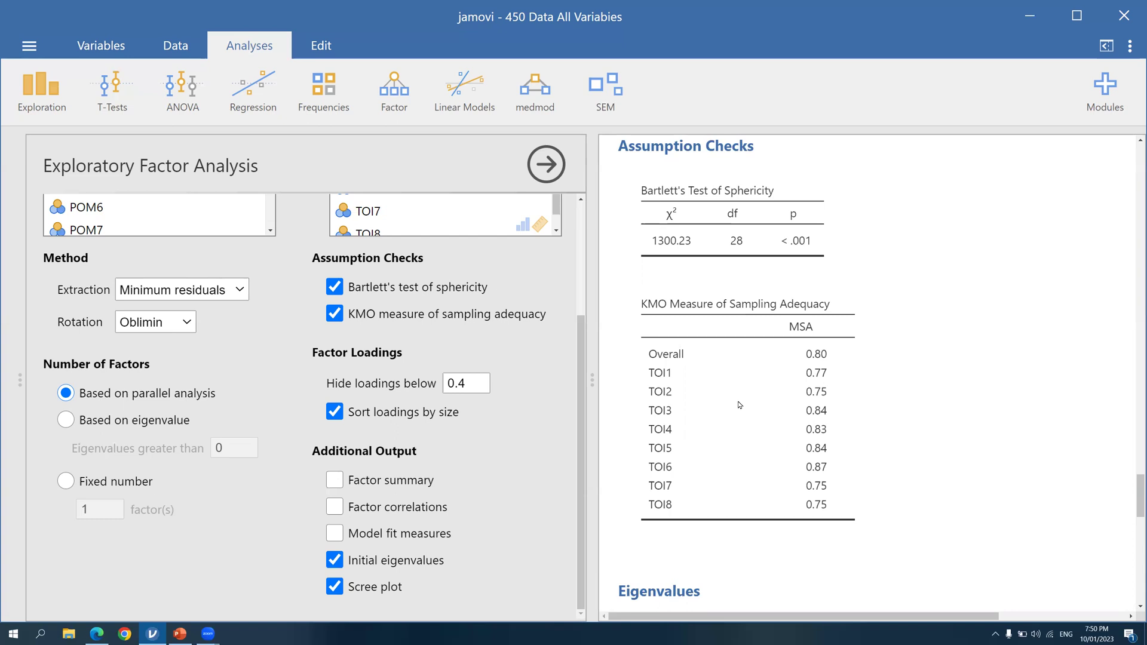
Examine the initial eigenvalues table and compare the data and simulation lines in the scree plot
scroll(740, 405, down, 5)
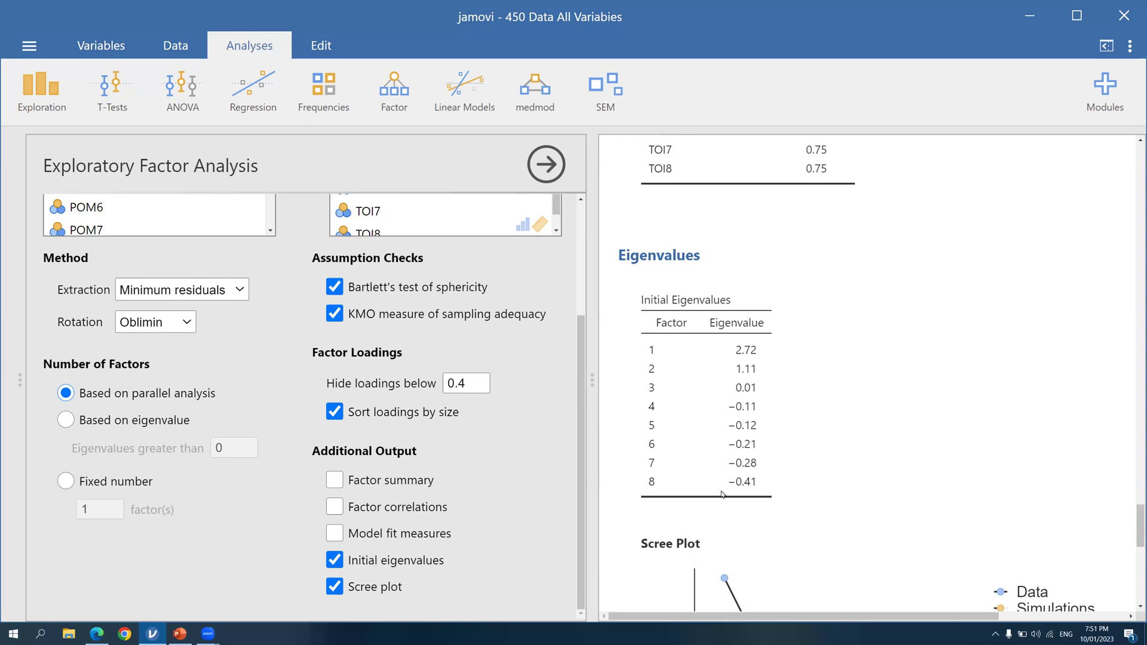
scroll(726, 496, down, 4)
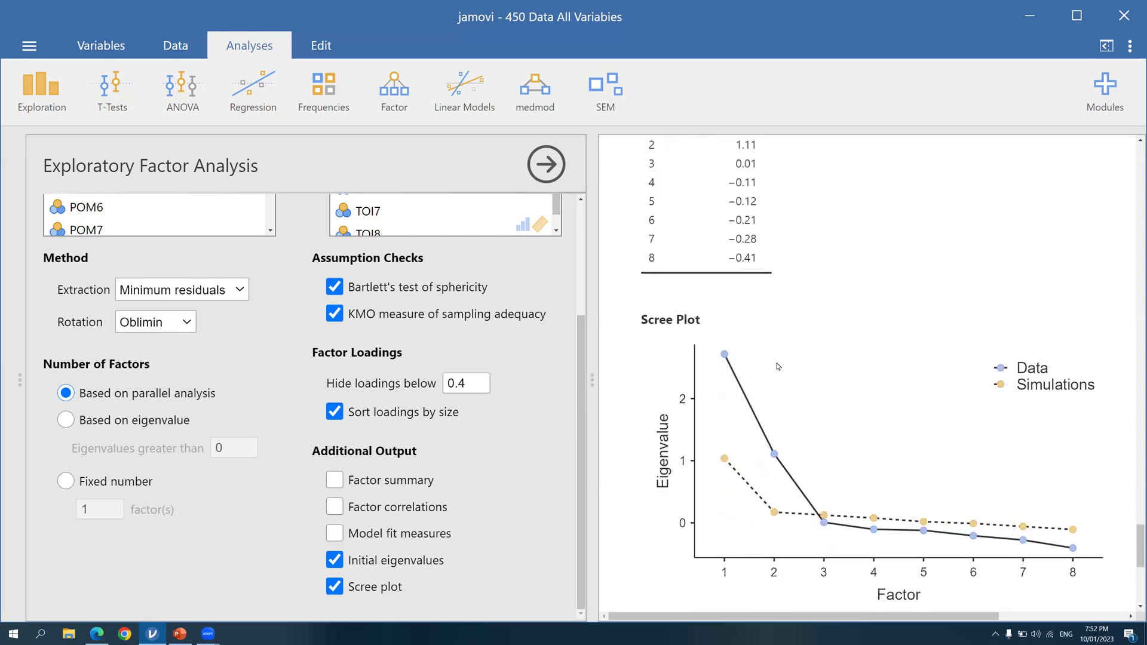
scroll(774, 383, up, 1)
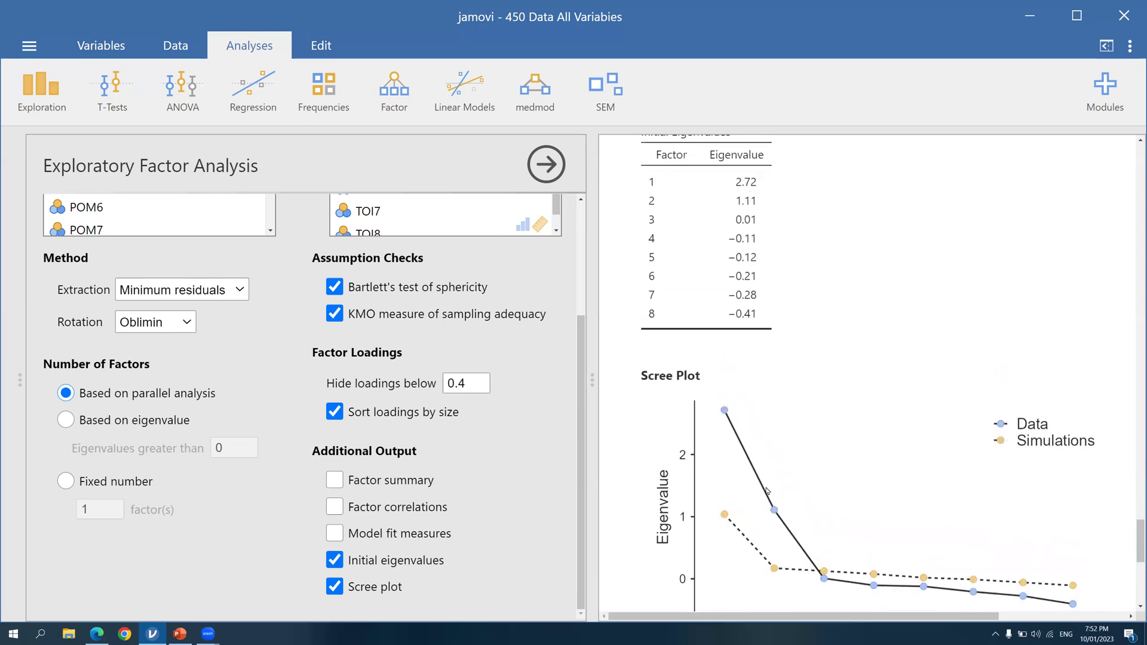
scroll(769, 491, down, 2)
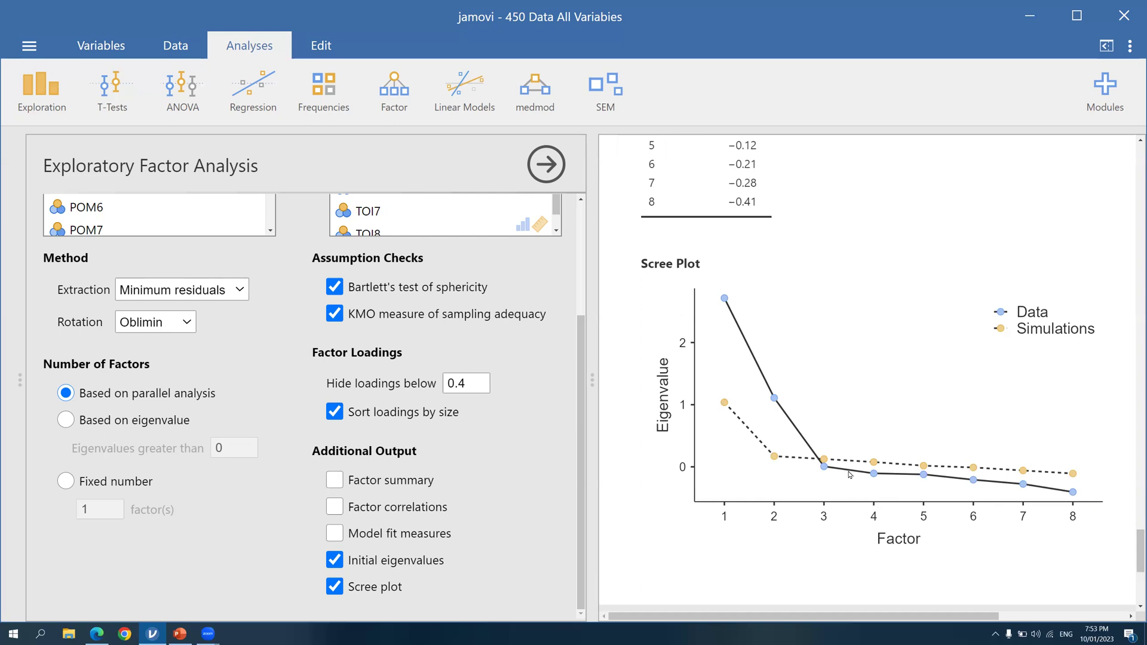
scroll(826, 477, up, 2)
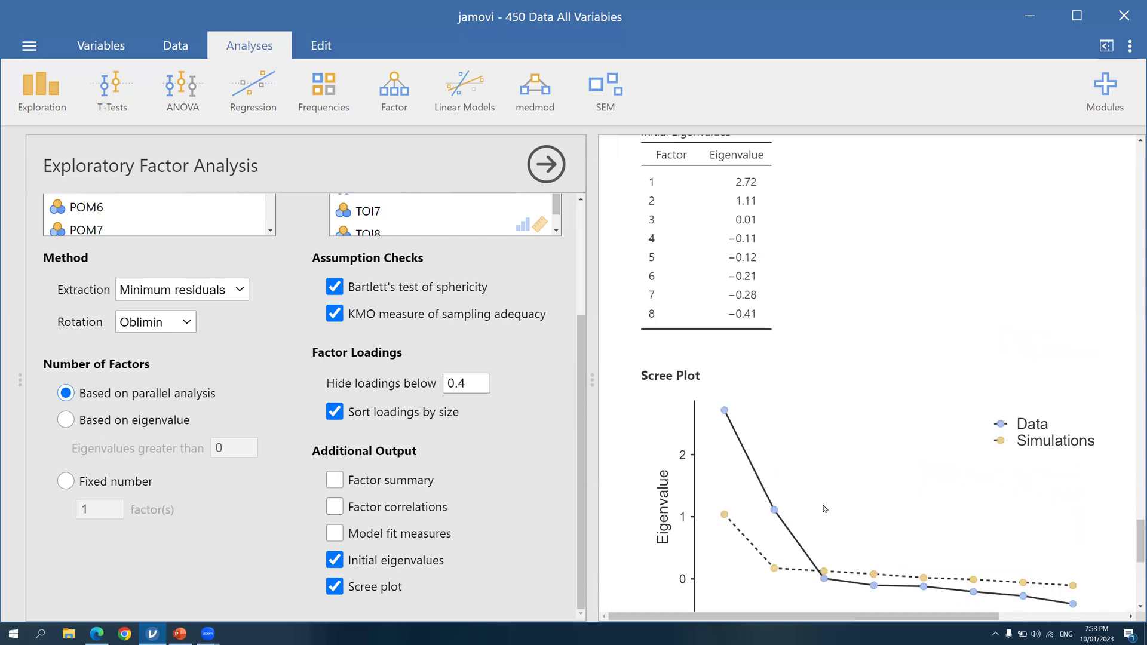
scroll(826, 508, down, 1)
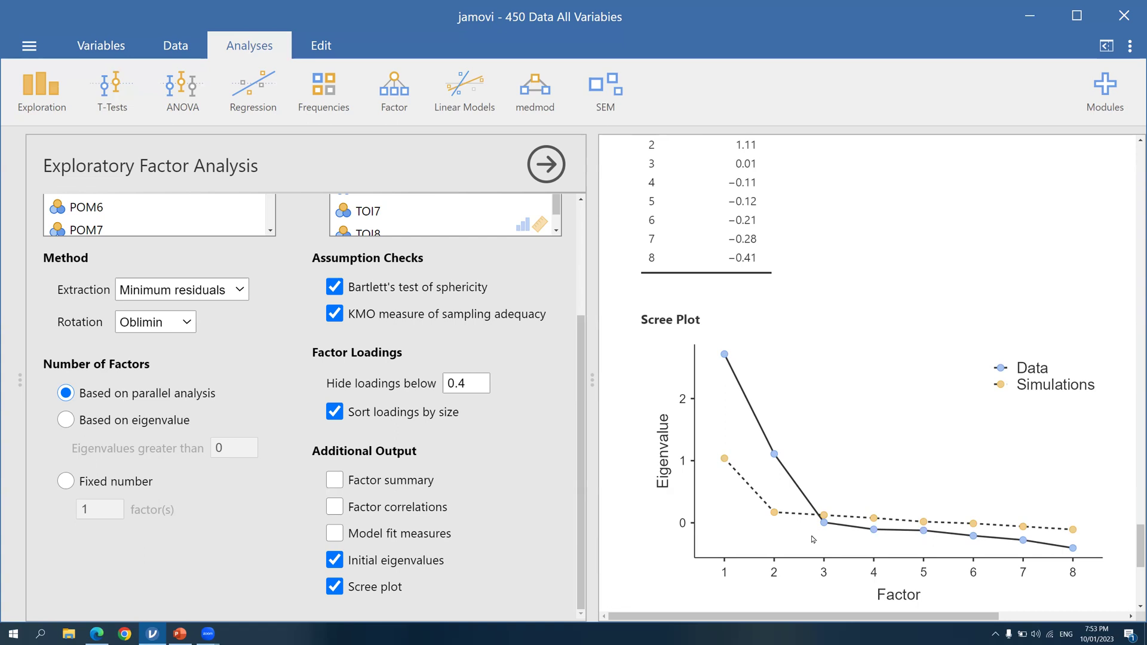
scroll(895, 366, up, 2)
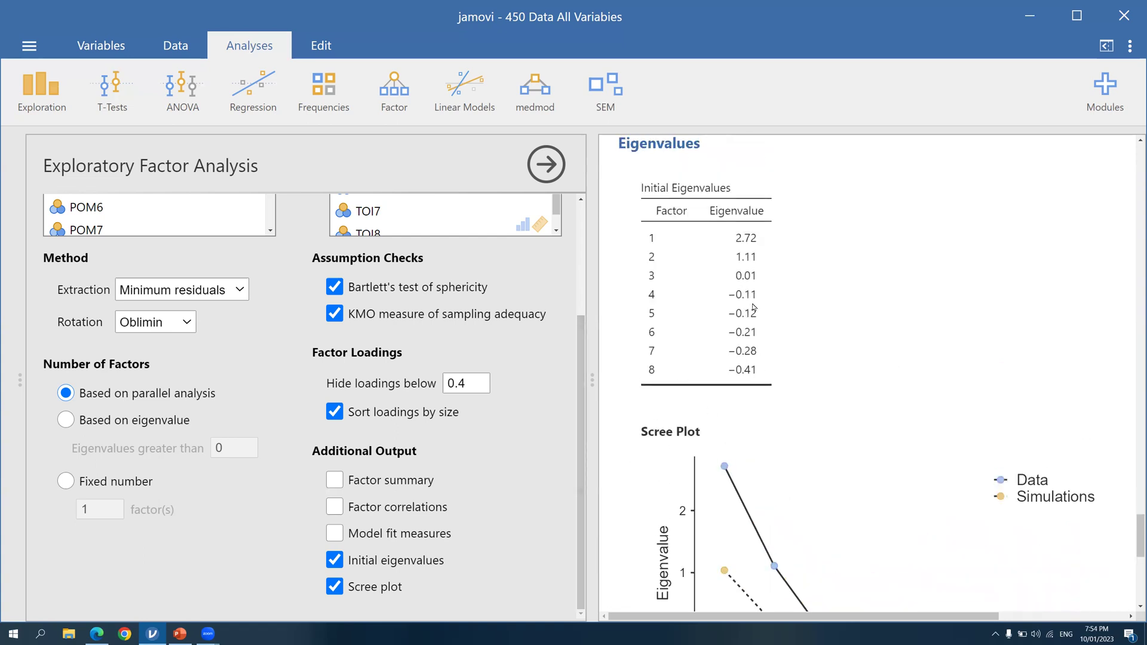
scroll(753, 309, down, 2)
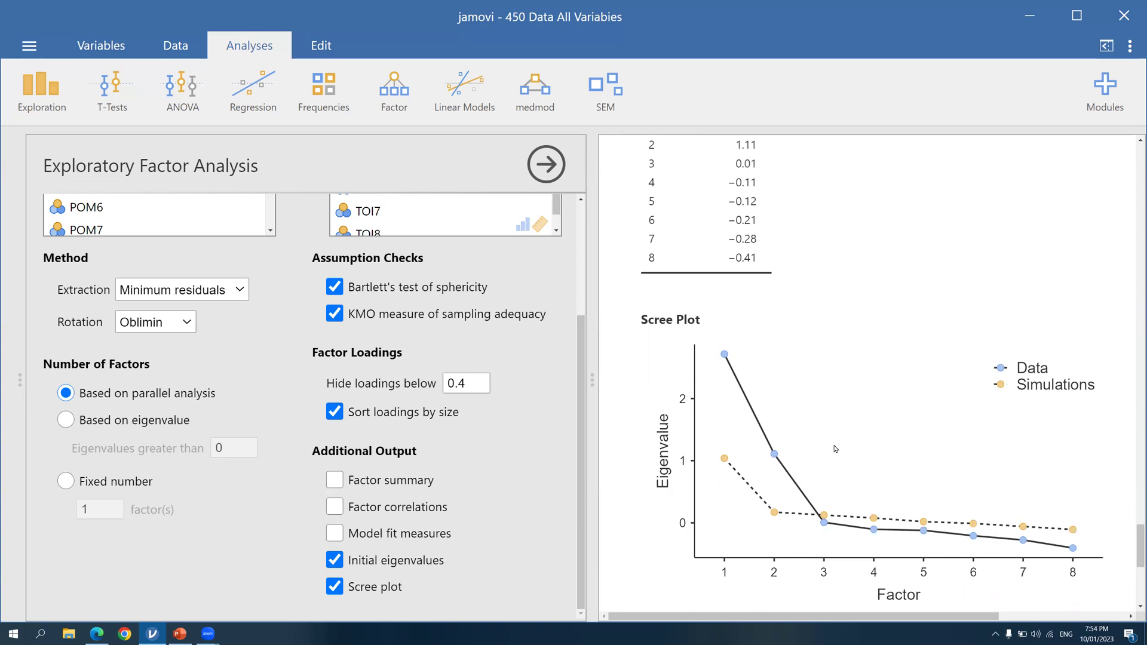
scroll(835, 449, up, 1)
scroll(814, 529, down, 1)
scroll(727, 406, up, 3)
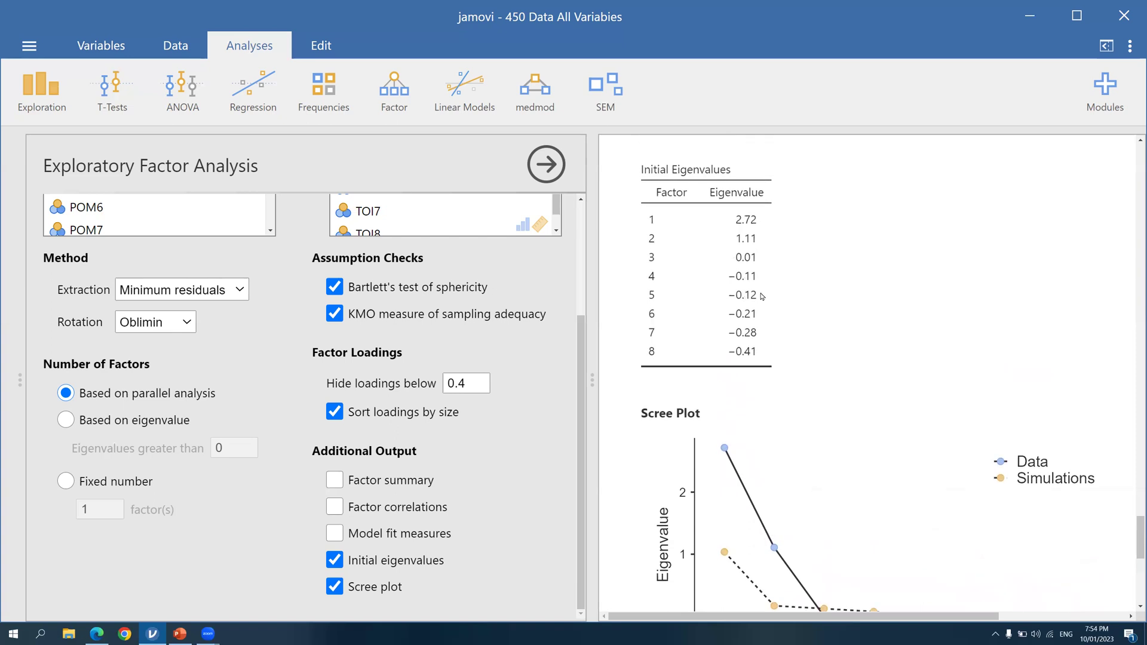
scroll(762, 382, down, 5)
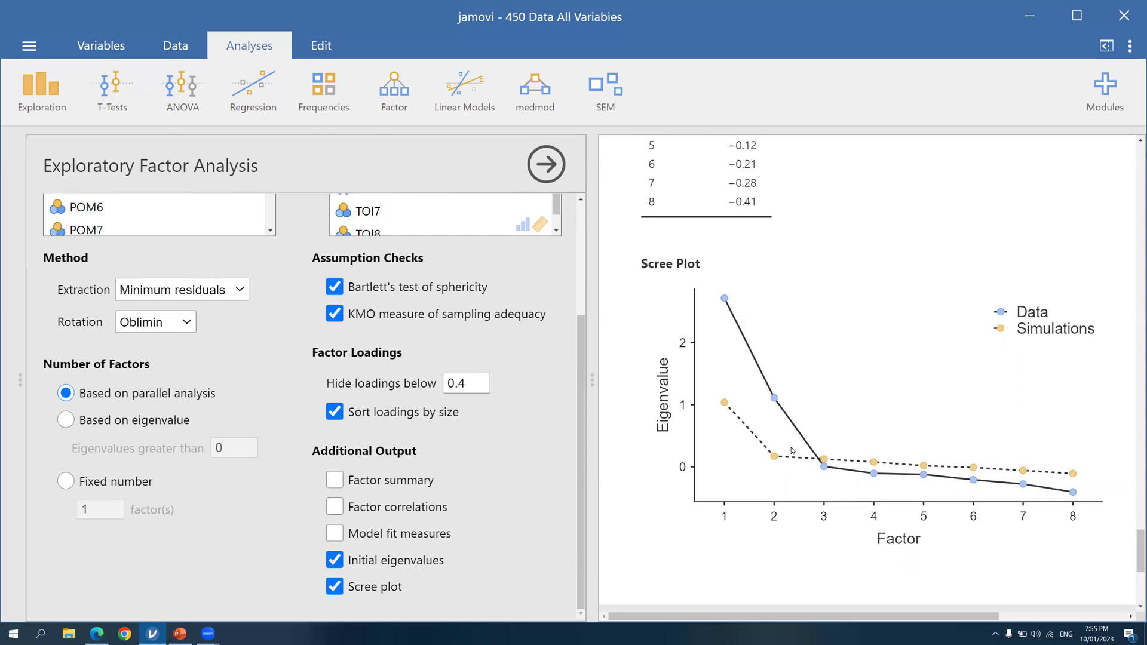
scroll(788, 458, up, 1)
scroll(786, 464, up, 8)
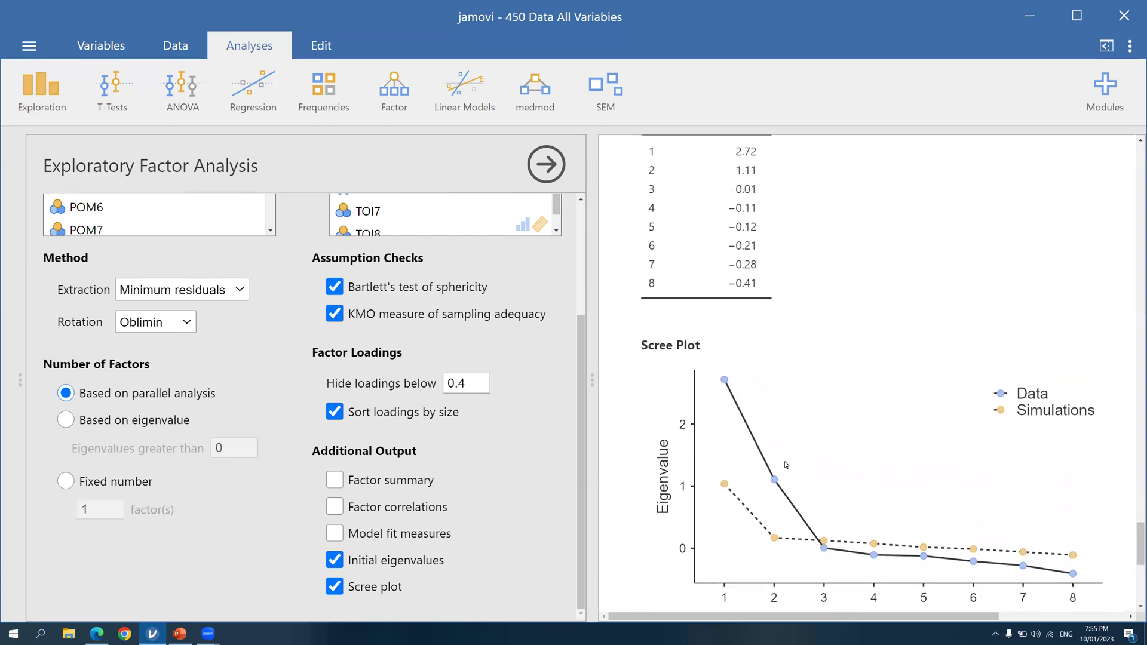
Copy the Factor Loadings table from the exploratory factor analysis results to the clipboard
scroll(783, 463, up, 7)
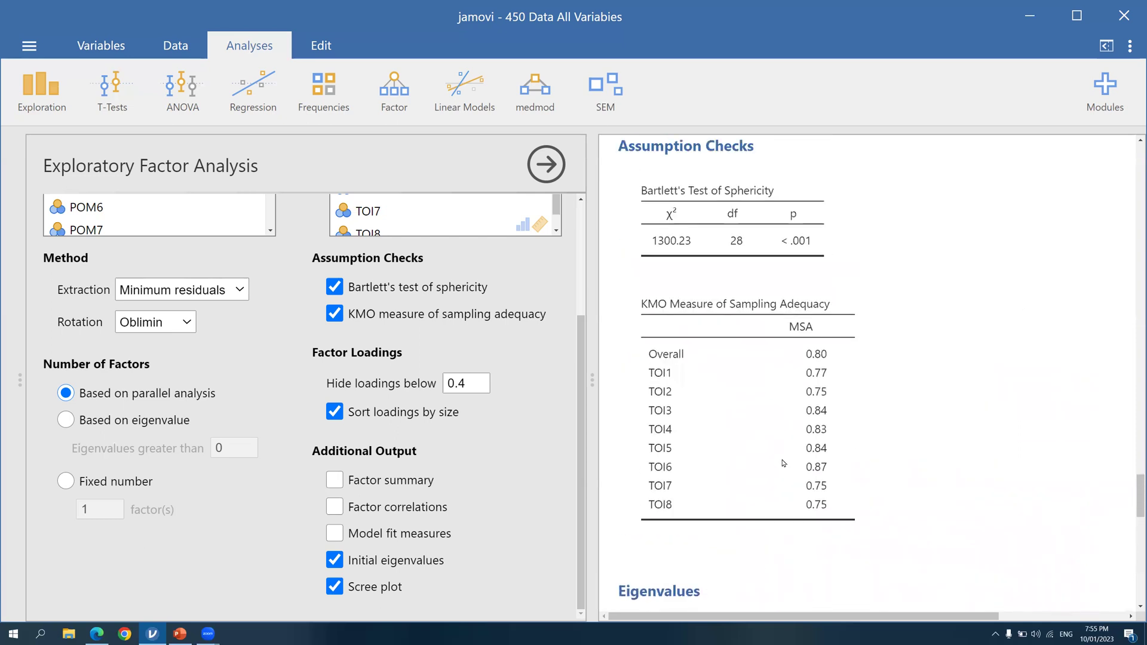
scroll(783, 467, up, 2)
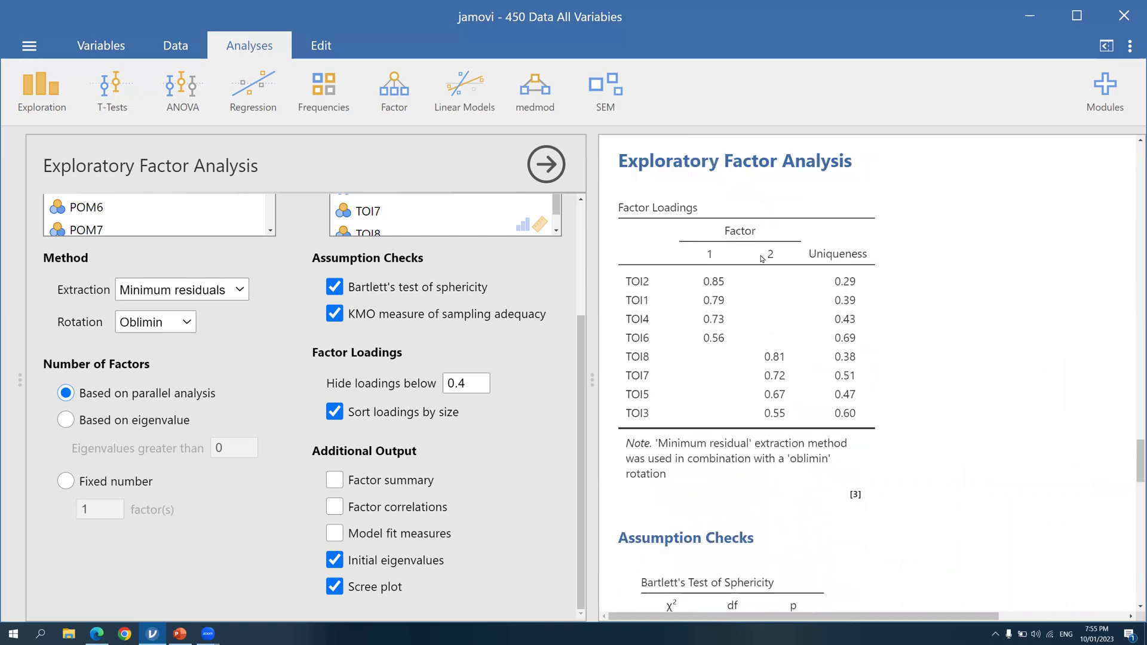
right_click(762, 259)
click(807, 259)
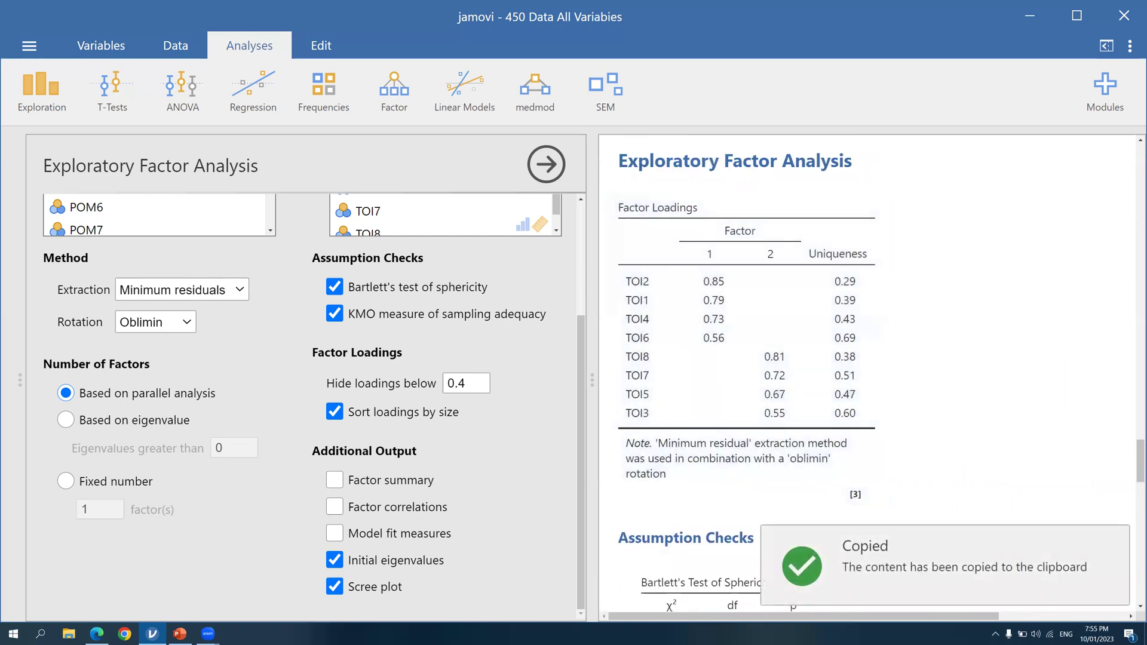
Launch Excel, minimise jamovi and snap the PowerPoint window with the Demonstration slide to half of the screen
click(12, 634)
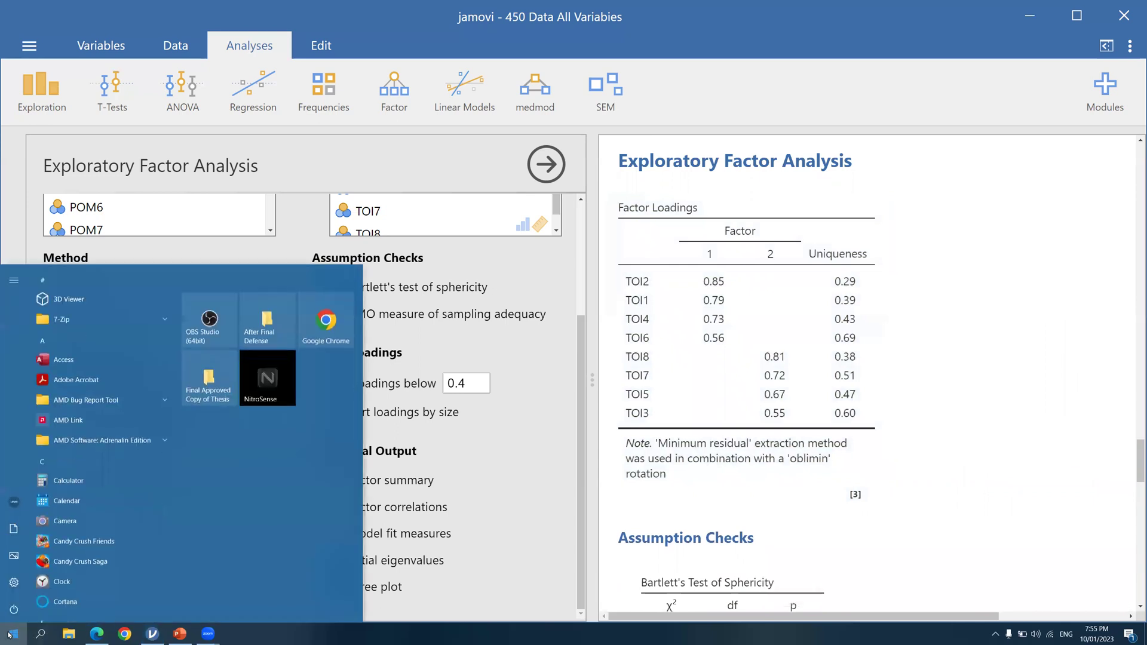
text(exc)
key(Return)
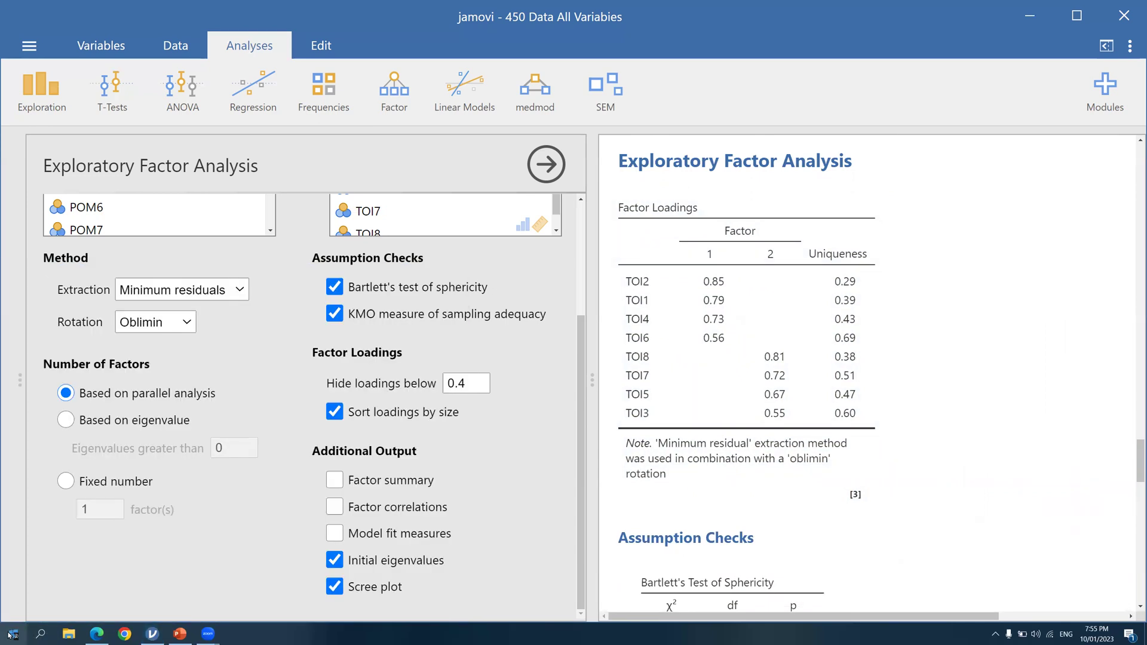
click(1045, 24)
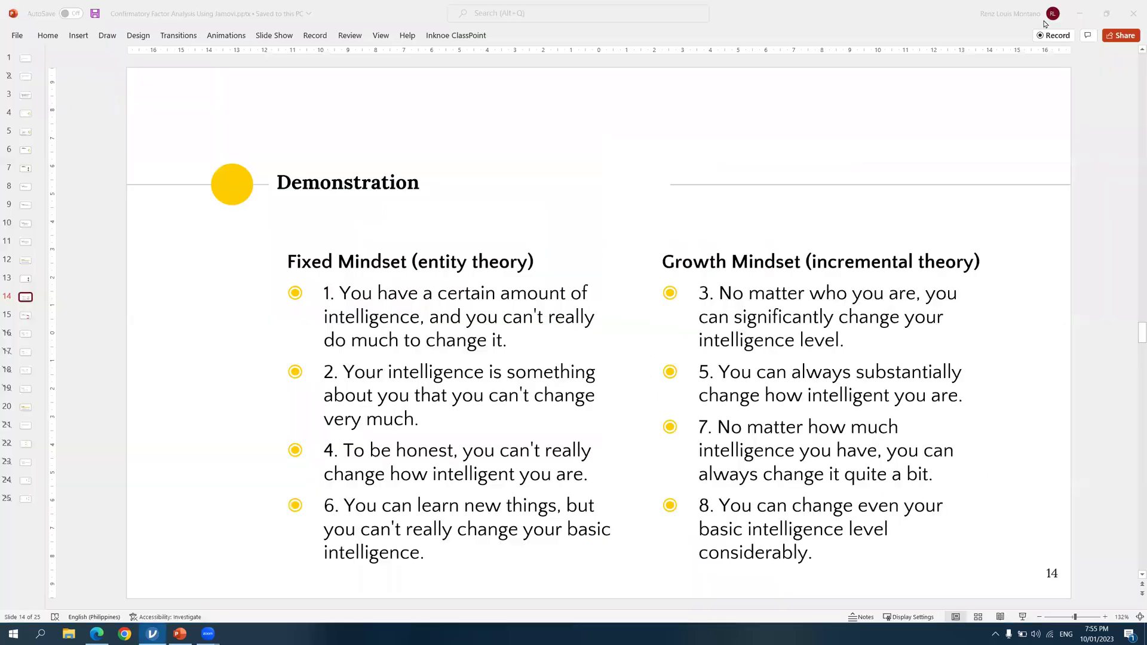
key(super+Right)
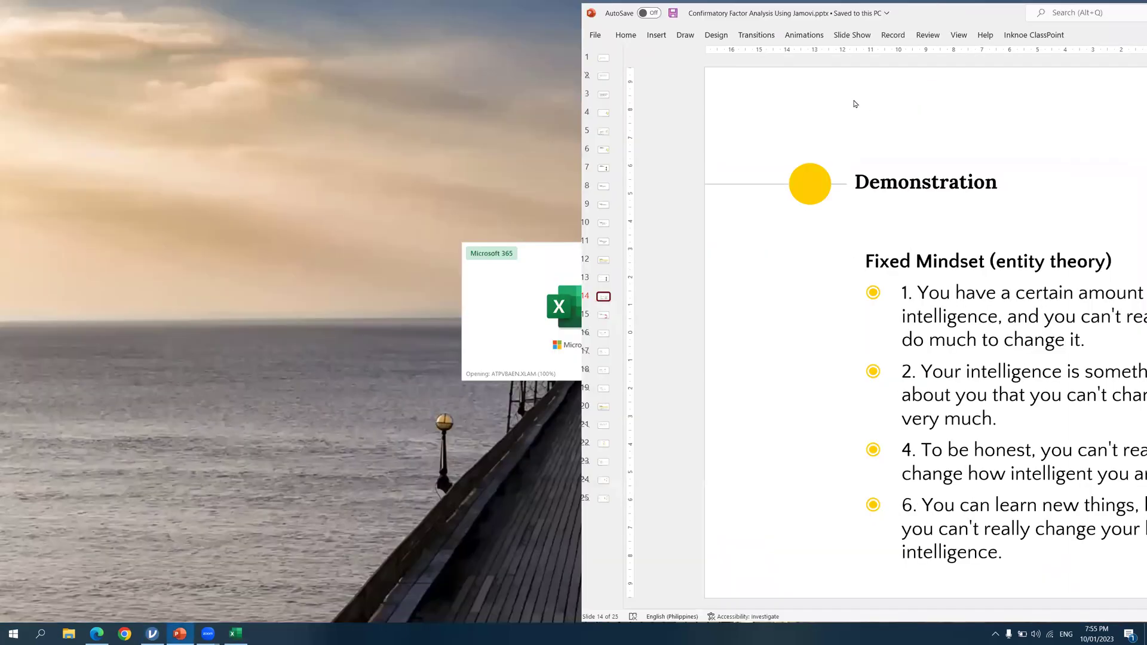
Create a blank Excel workbook beside the slide and paste the copied factor loadings table into it
click(120, 117)
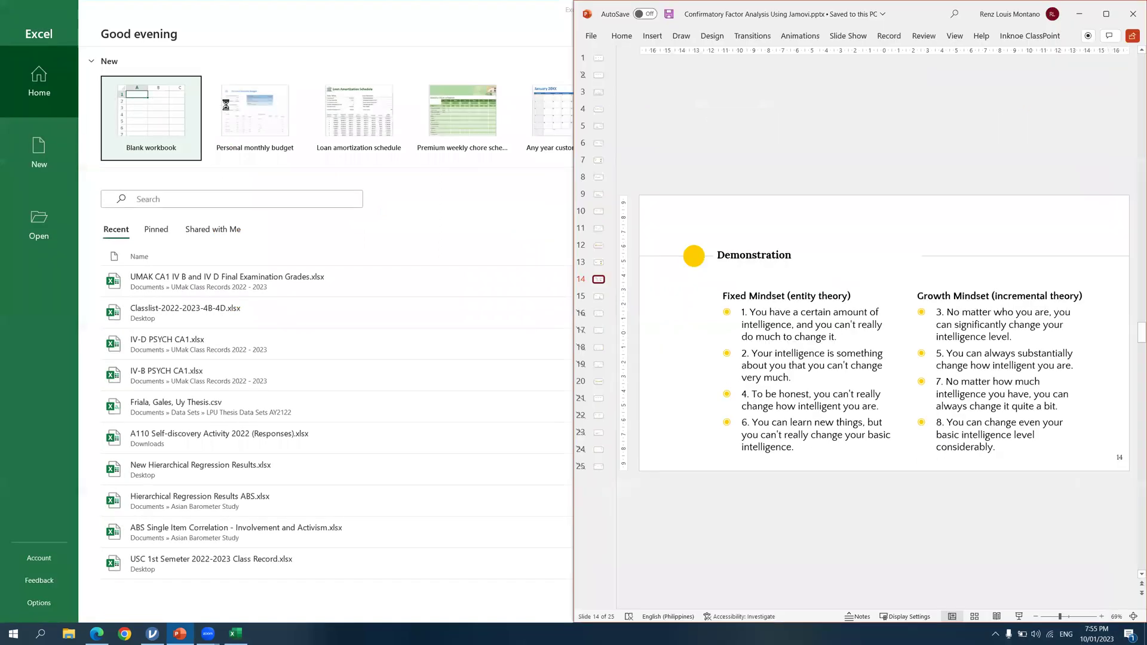
drag(808, 18, 1, 142)
key(ctrl+v)
Delete the blank spacer columns B, D and F and the uniqueness columns G and H from the pasted table
click(70, 127)
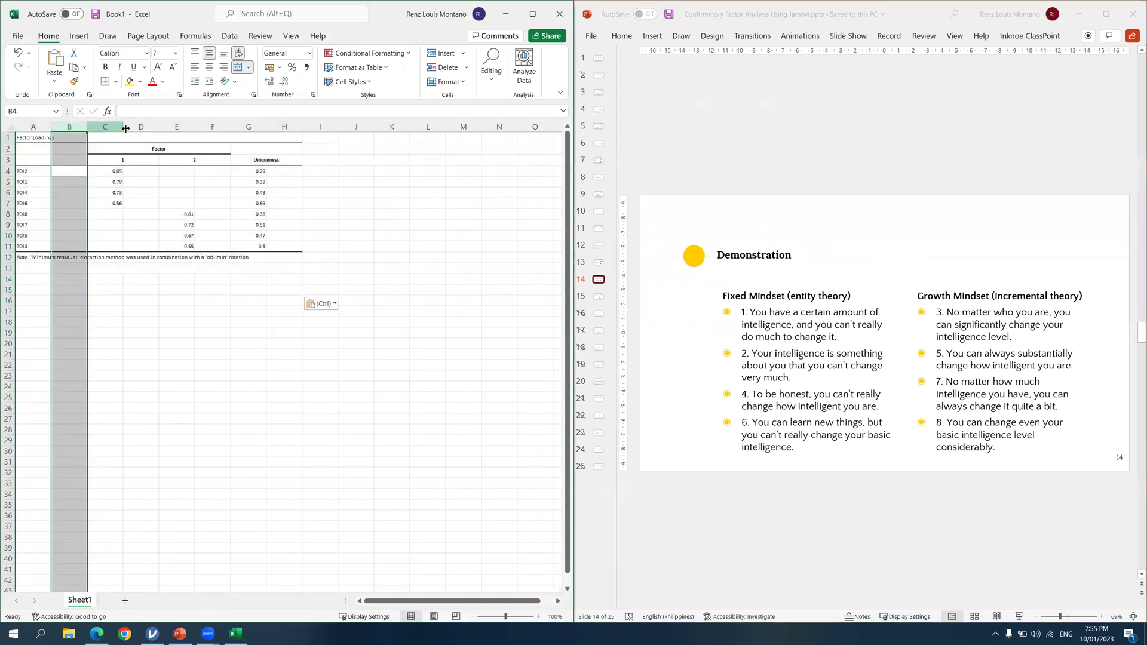
ctrl+click(141, 126)
ctrl+click(216, 126)
ctrl+click(248, 127)
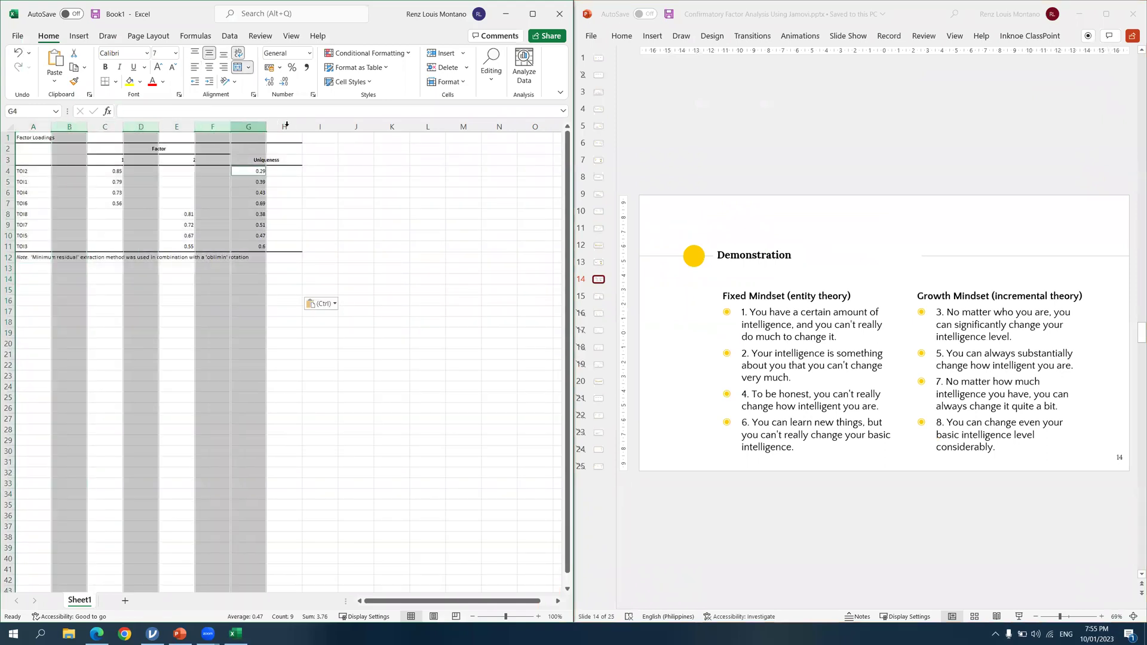
ctrl+click(285, 126)
right_click(287, 127)
click(320, 237)
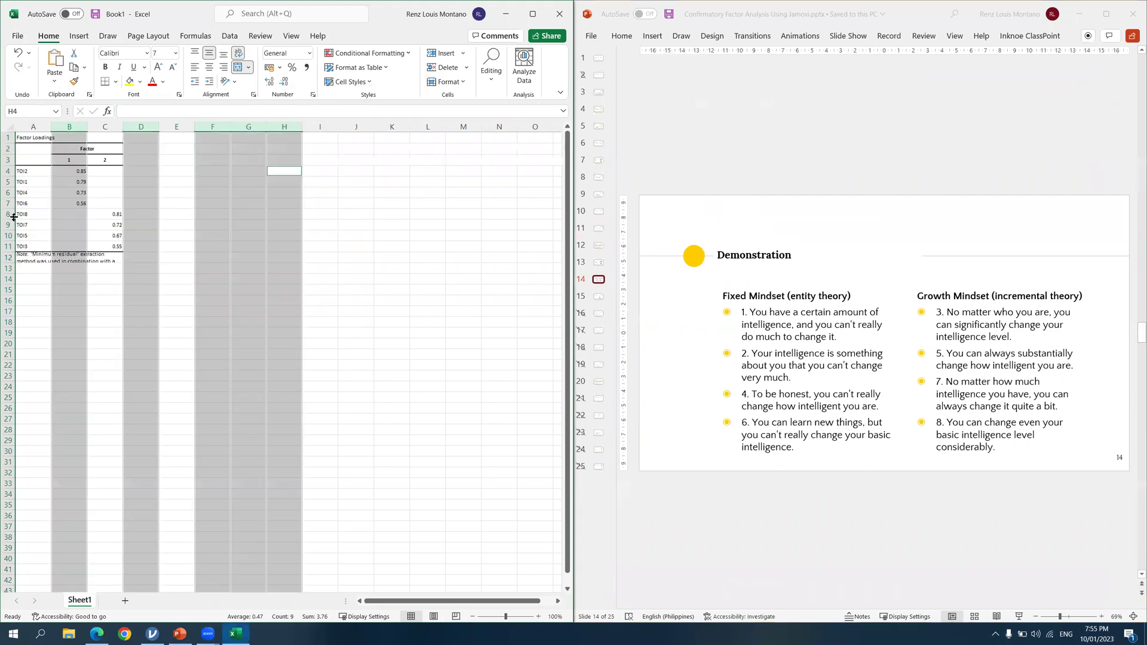
Increase the whole table's font size to 11 and fit column A's width to its contents
scroll(35, 211, up, 1)
scroll(34, 211, up, 7)
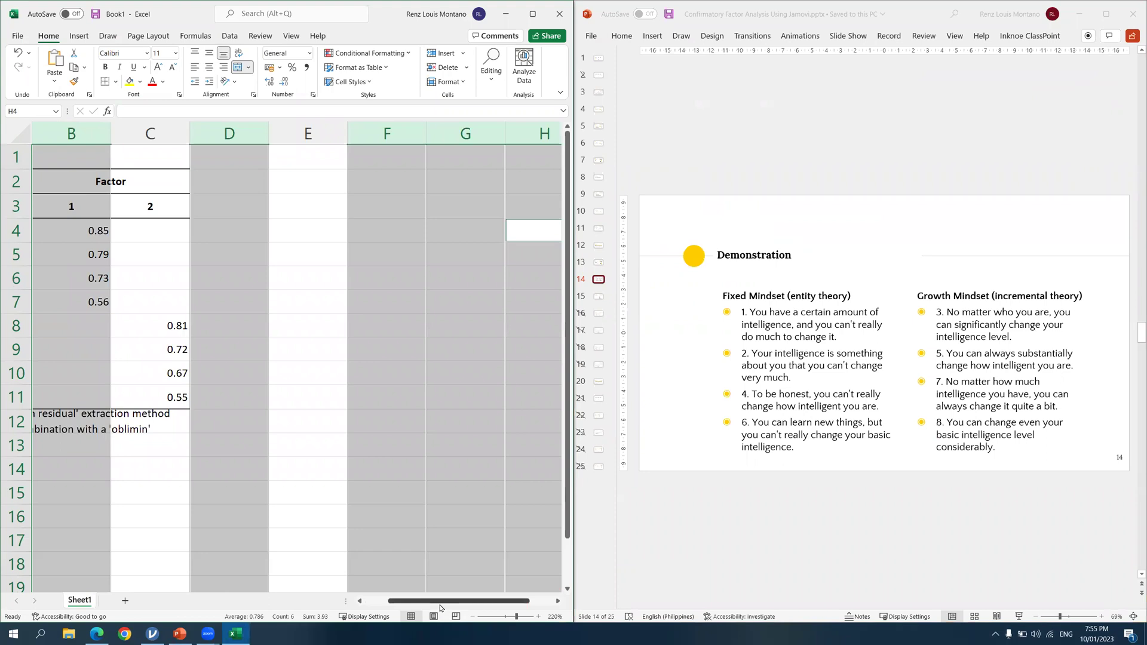
drag(459, 601, 435, 601)
click(180, 398)
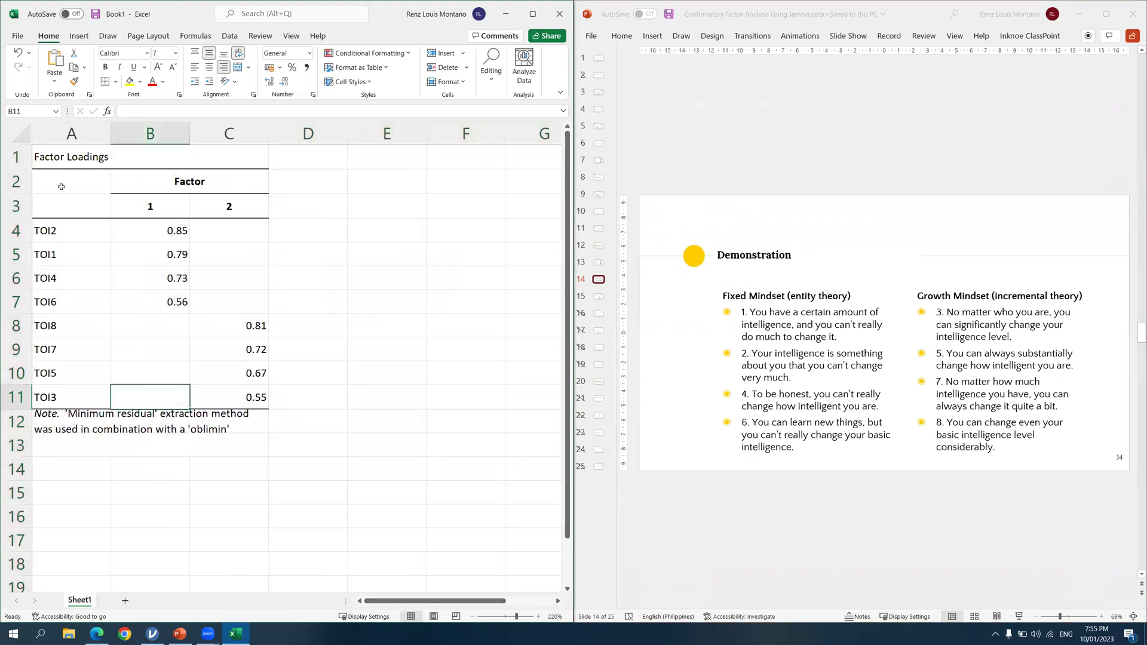
key(ctrl+a)
click(158, 66)
click(158, 64)
click(157, 64)
click(158, 64)
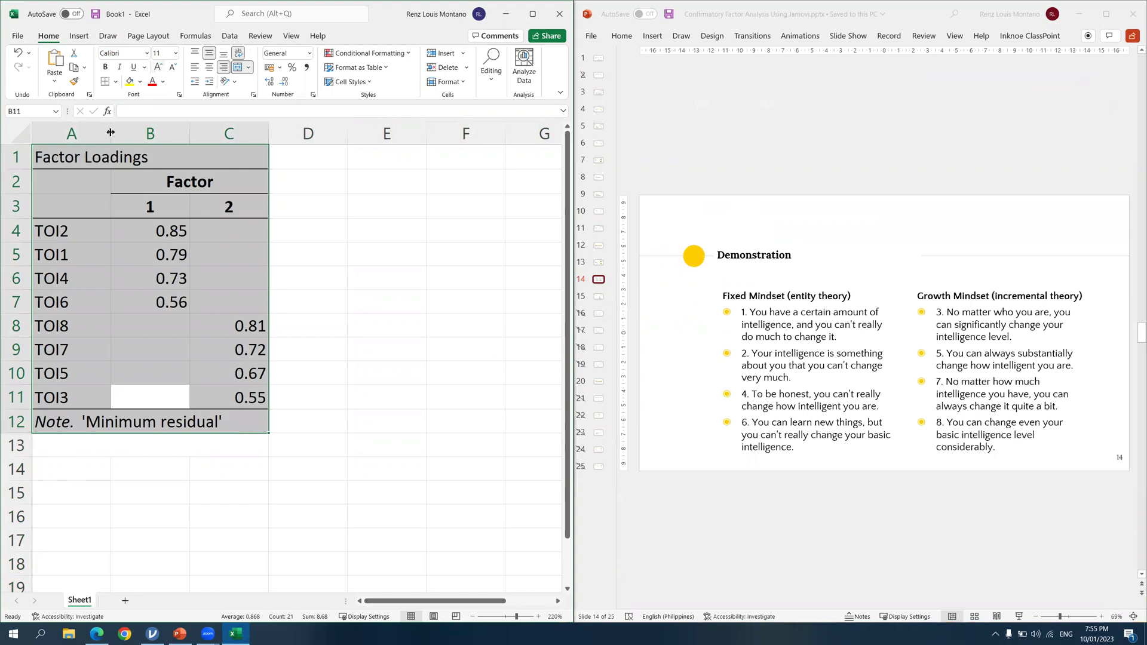
double_click(110, 132)
click(316, 333)
ctrl+scroll(127, 329, up, 1)
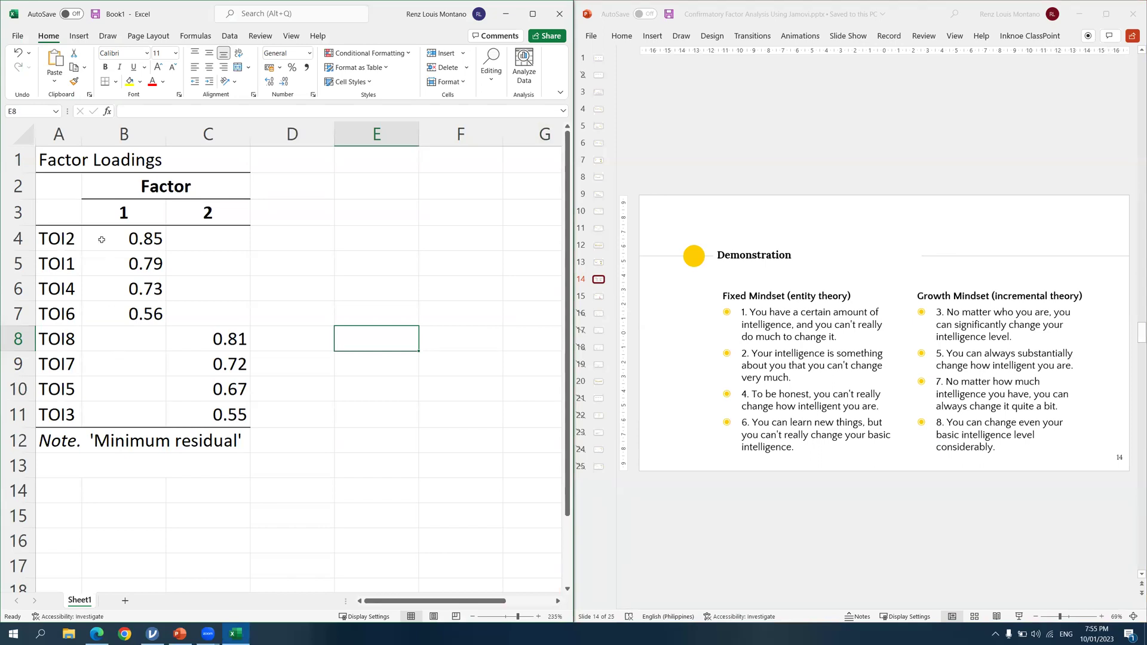
Fill cells A3:B7, the factor 1 header and its four item loadings, with the lightest theme blue
click(138, 239)
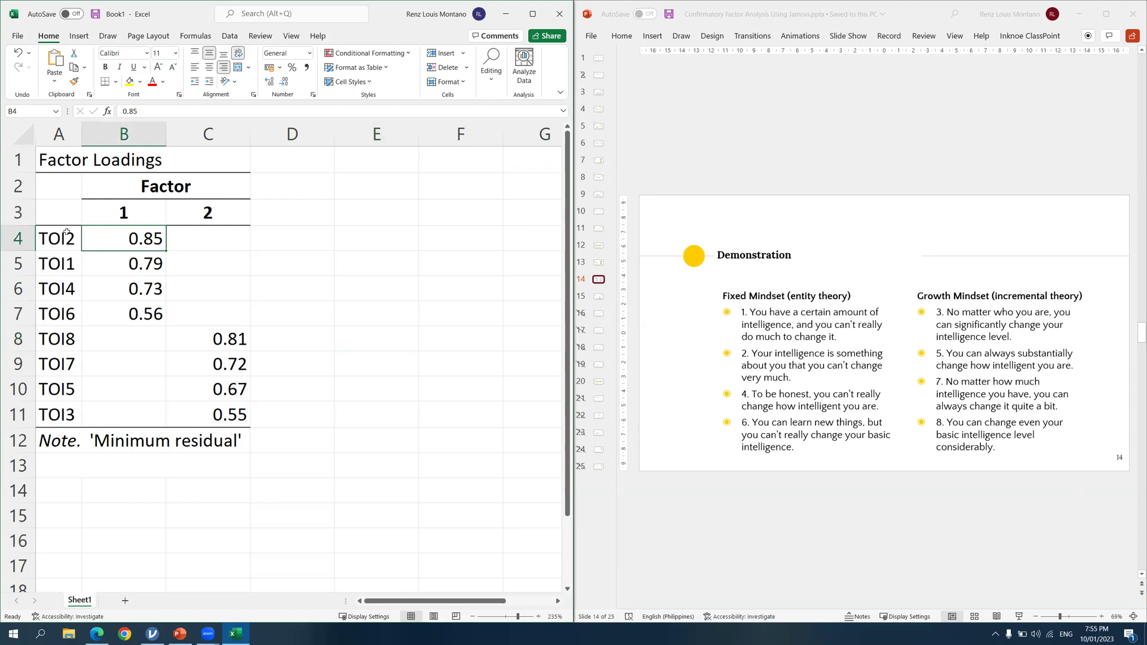
drag(60, 216, 134, 311)
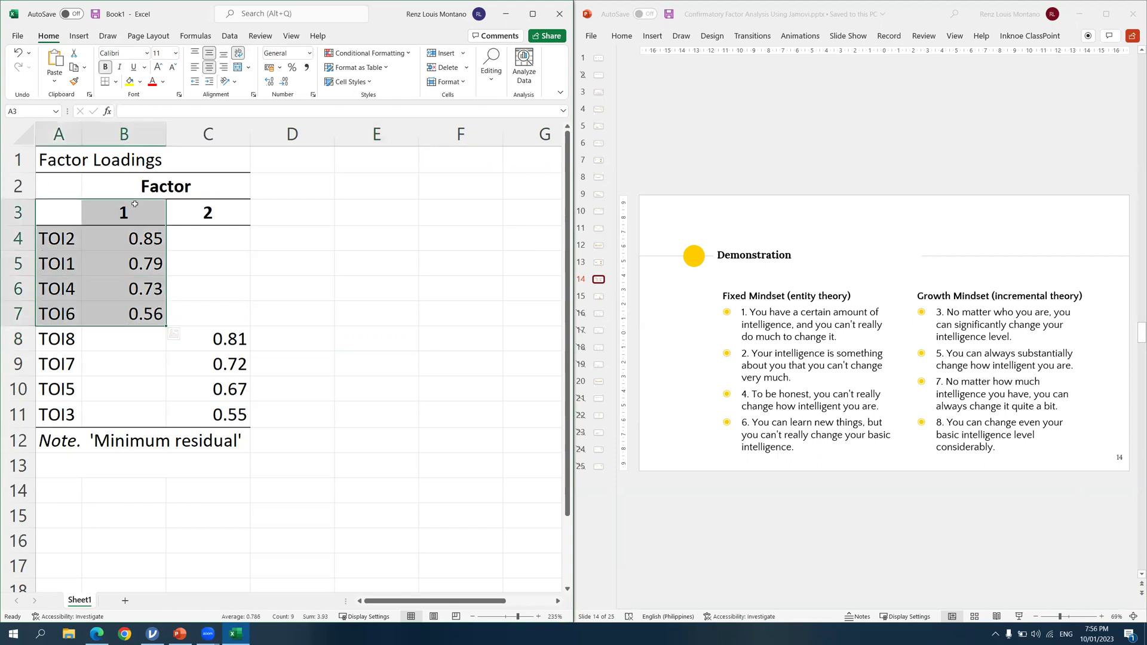
click(139, 82)
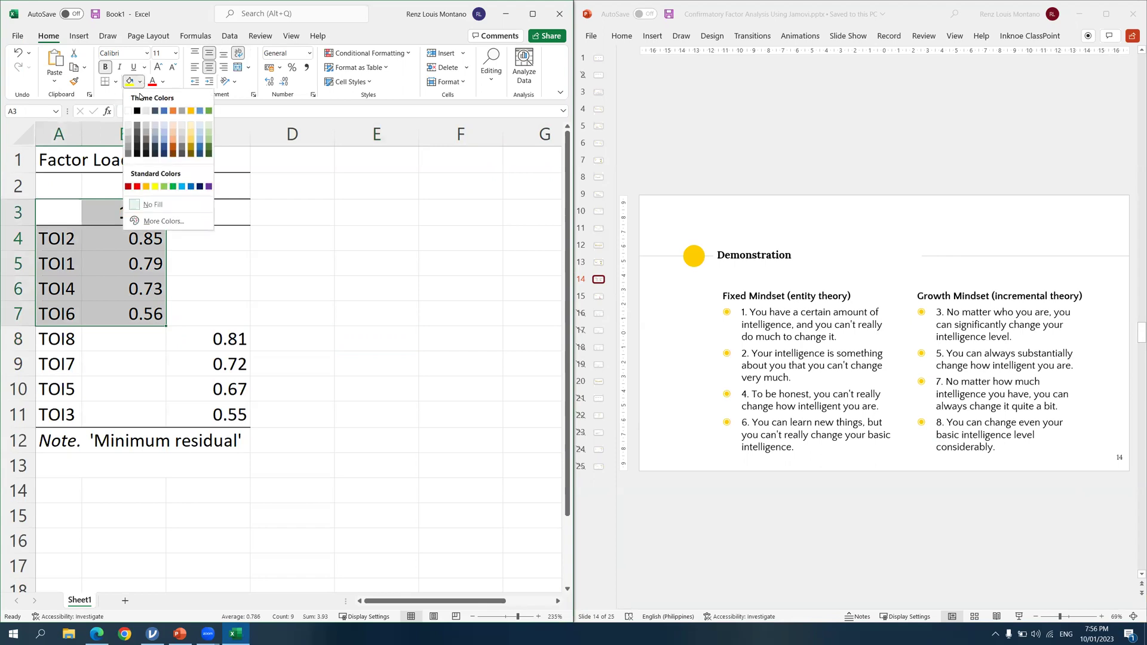
click(164, 125)
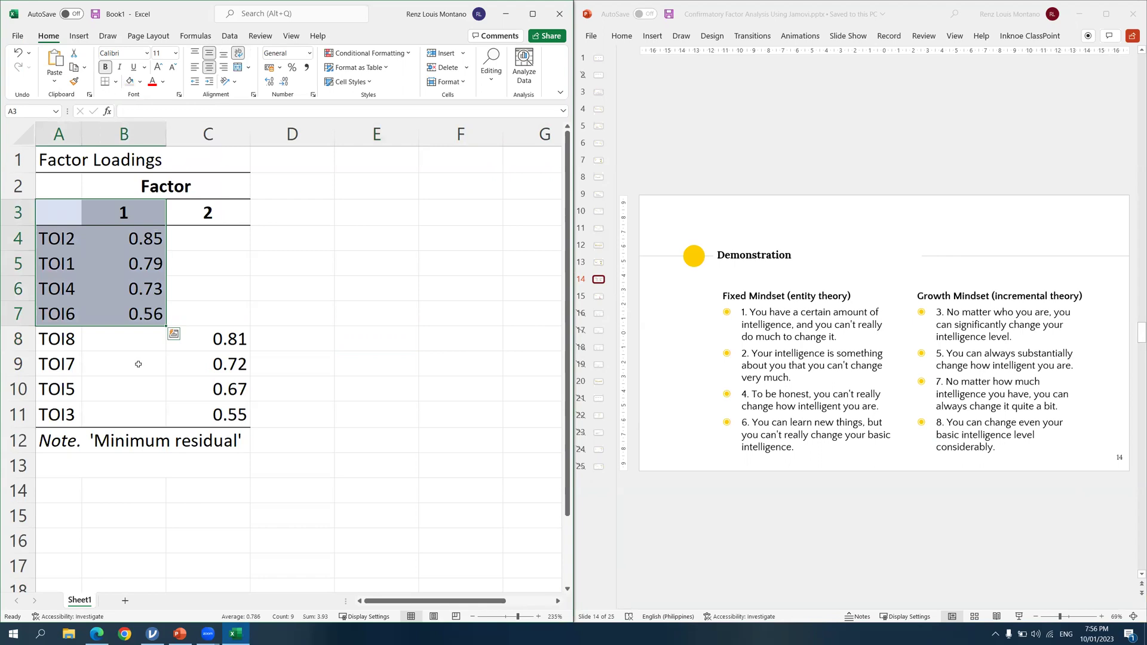
Fill cells A8:C11, the four items loading on factor 2, with the lightest theme orange
drag(73, 343, 209, 413)
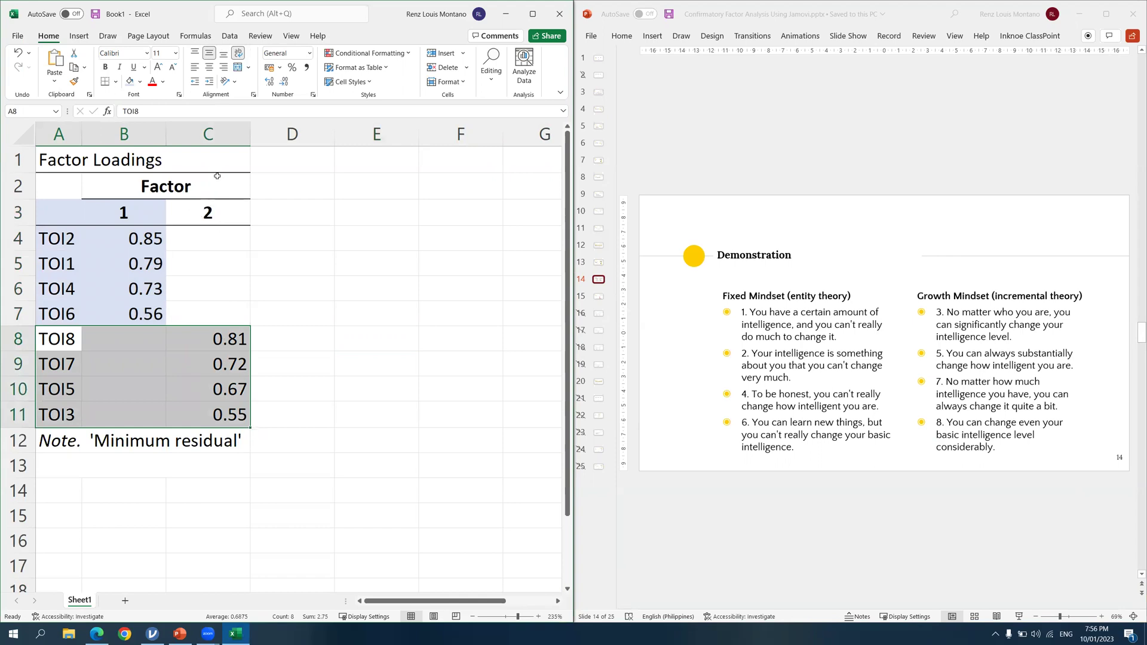
click(140, 82)
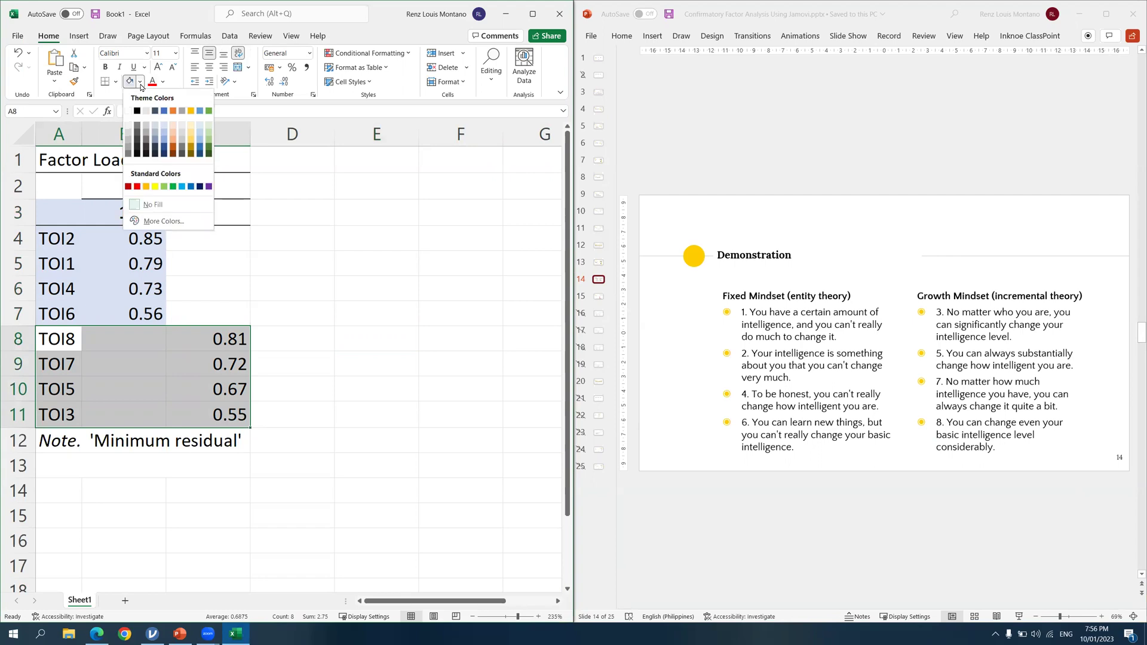
click(173, 124)
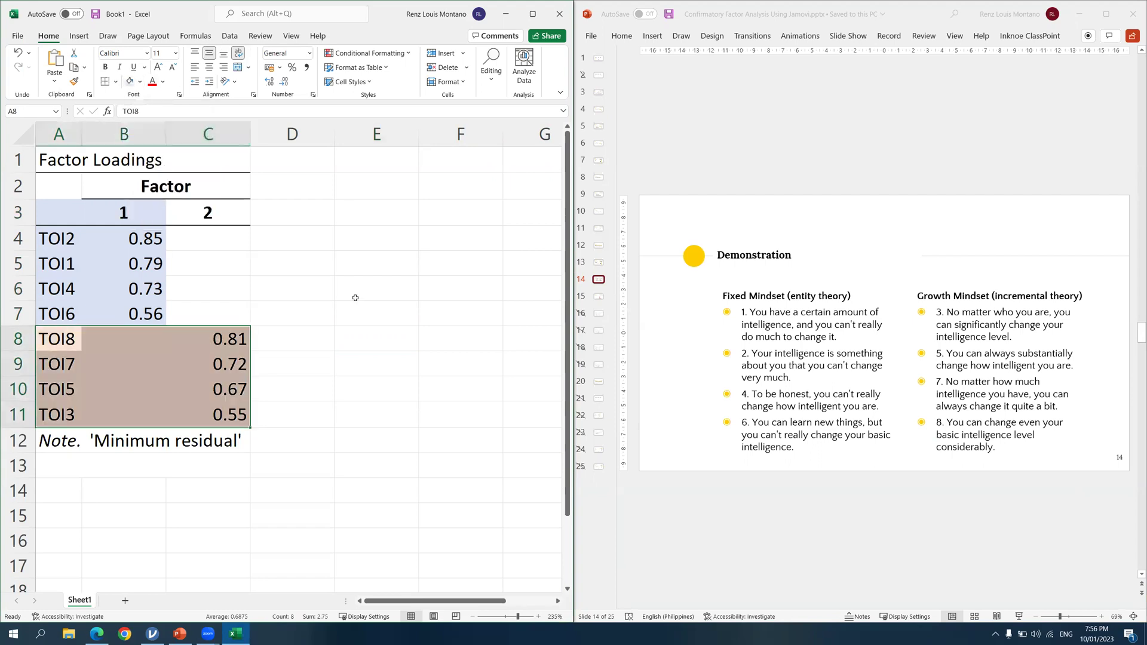
click(355, 298)
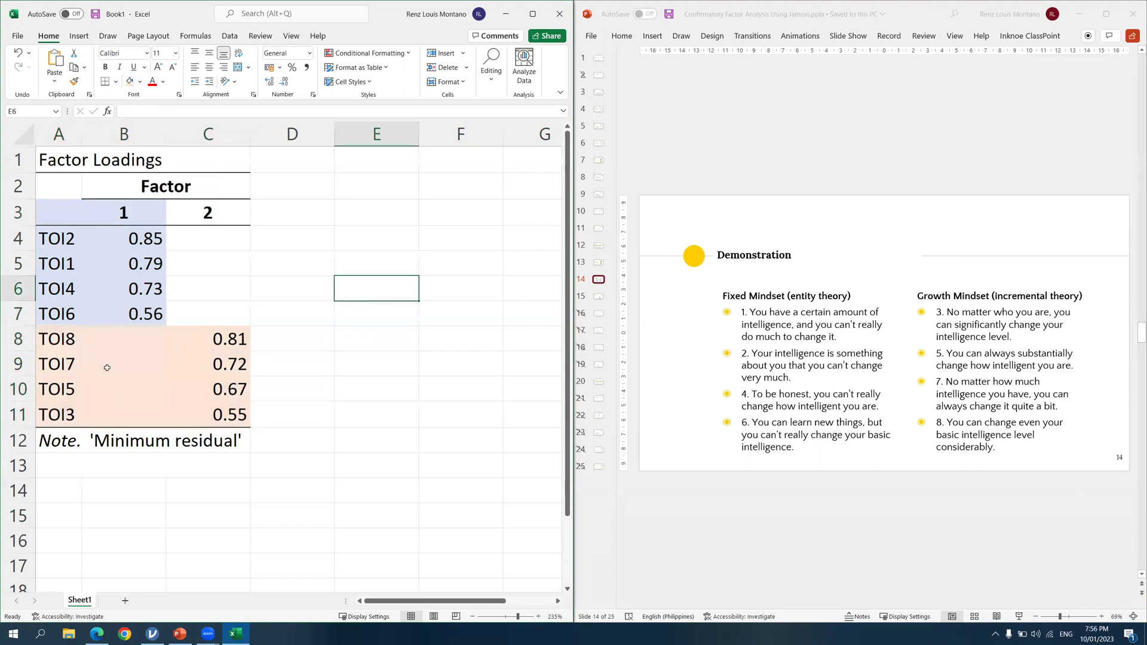
Compare the factor 1 items TOI2, TOI1, TOI4 and TOI6 with the Fixed Mindset statements on the PowerPoint slide
scroll(107, 370, up, 5)
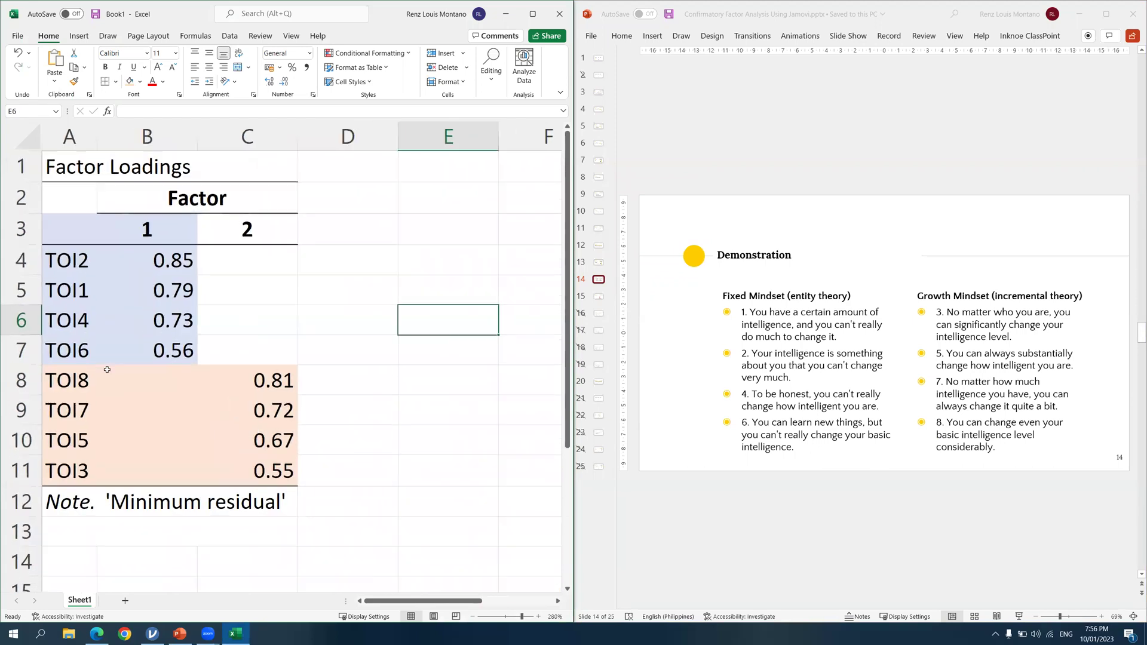
drag(416, 600, 393, 600)
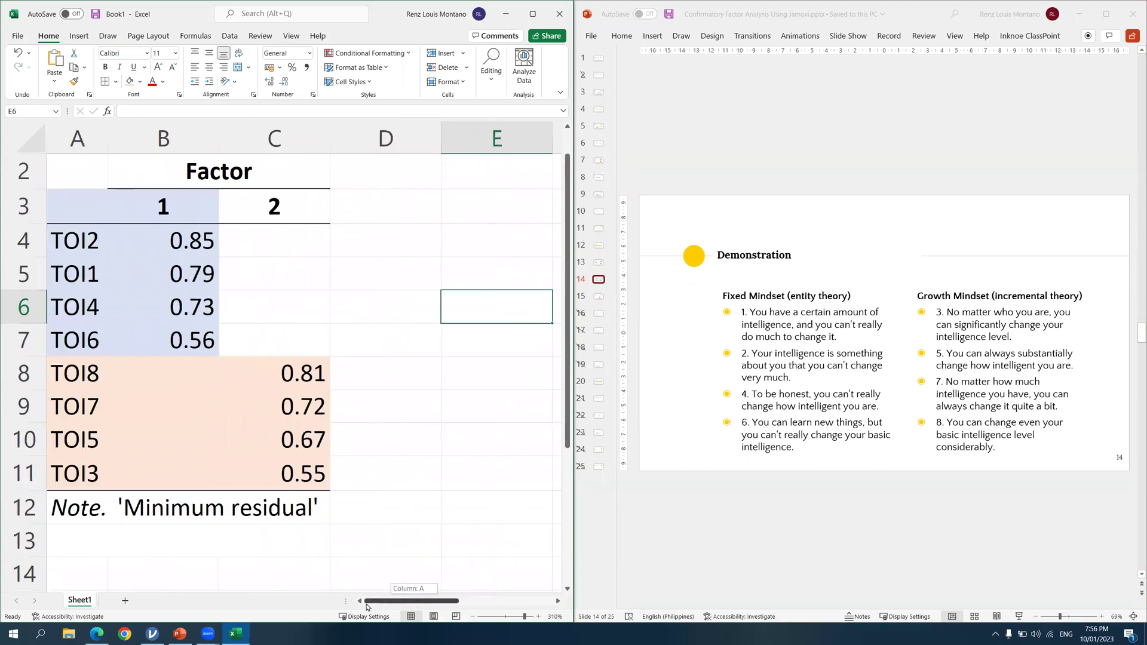
click(180, 201)
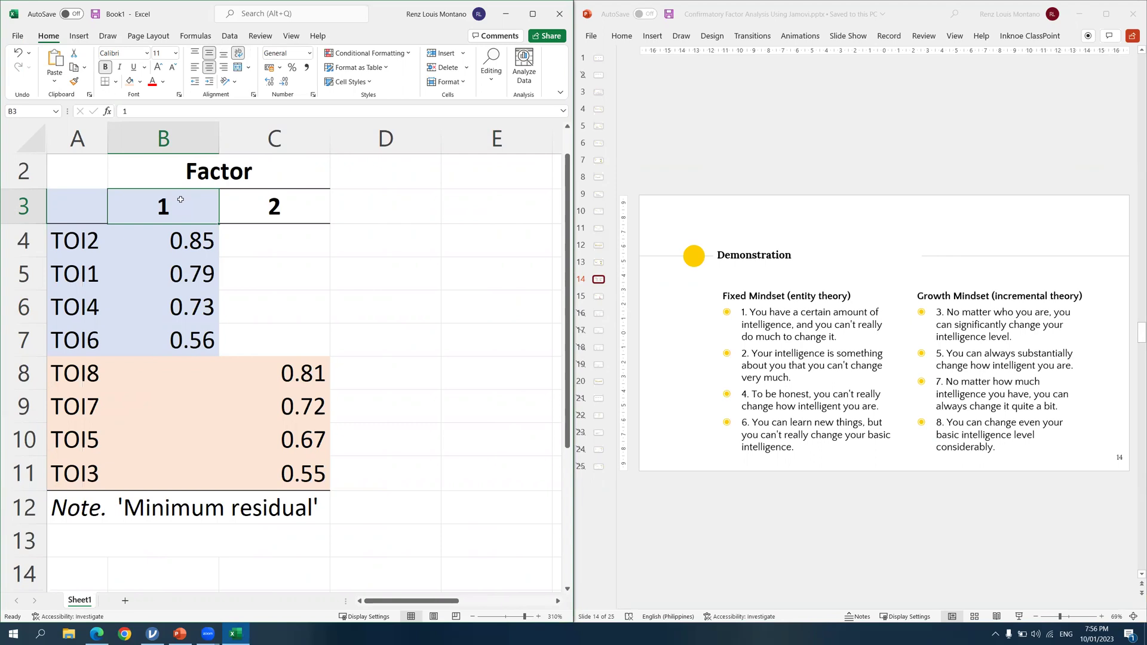
click(92, 242)
click(93, 277)
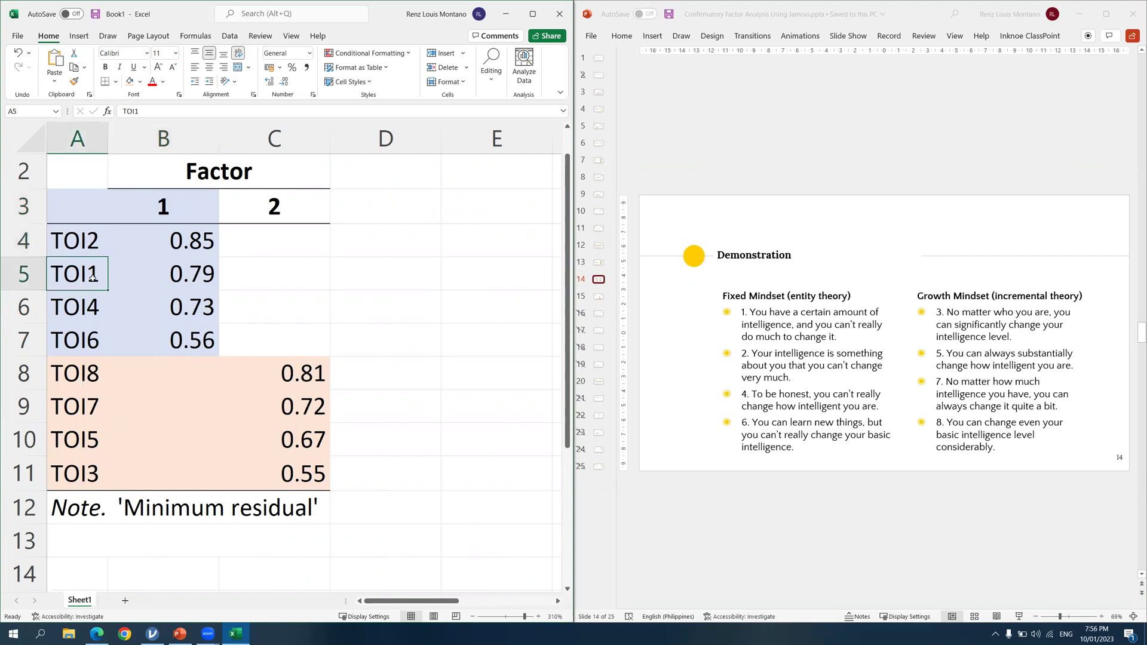
click(97, 316)
click(99, 346)
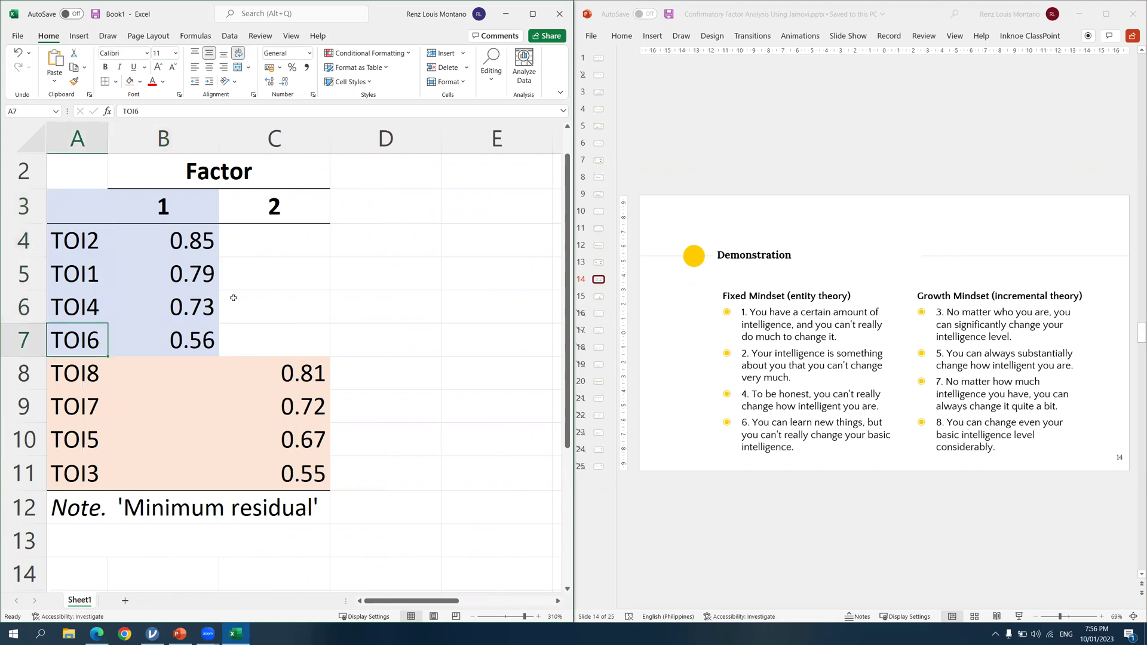
click(759, 522)
ctrl+scroll(759, 522, up, 5)
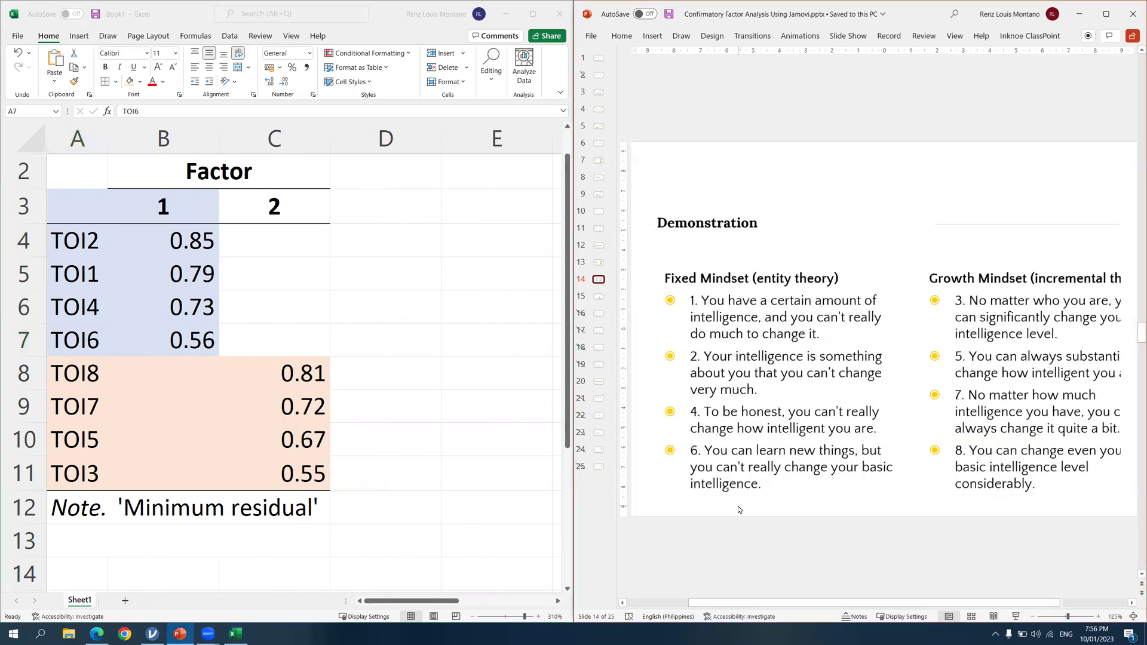
drag(918, 608, 815, 608)
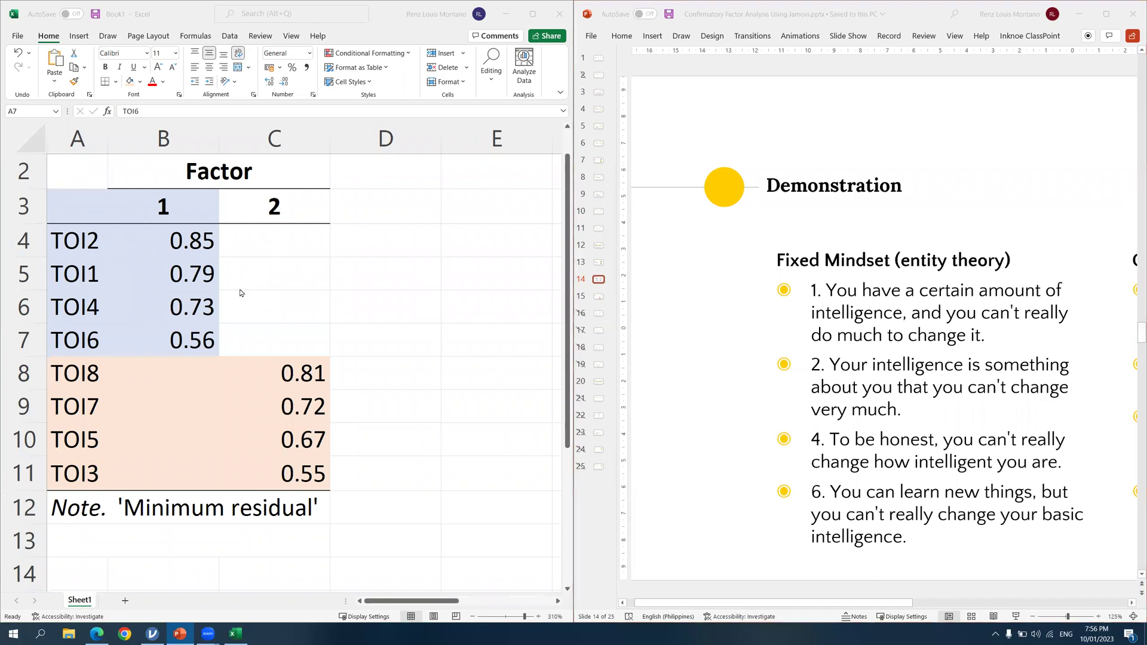
key(alt+Tab)
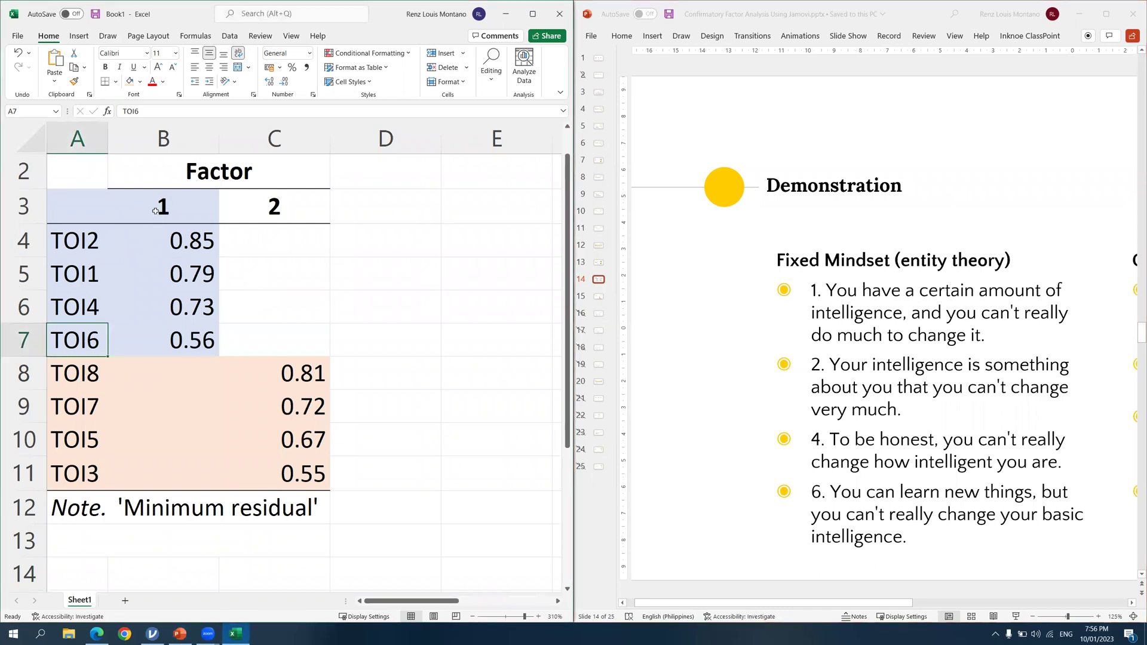
click(155, 211)
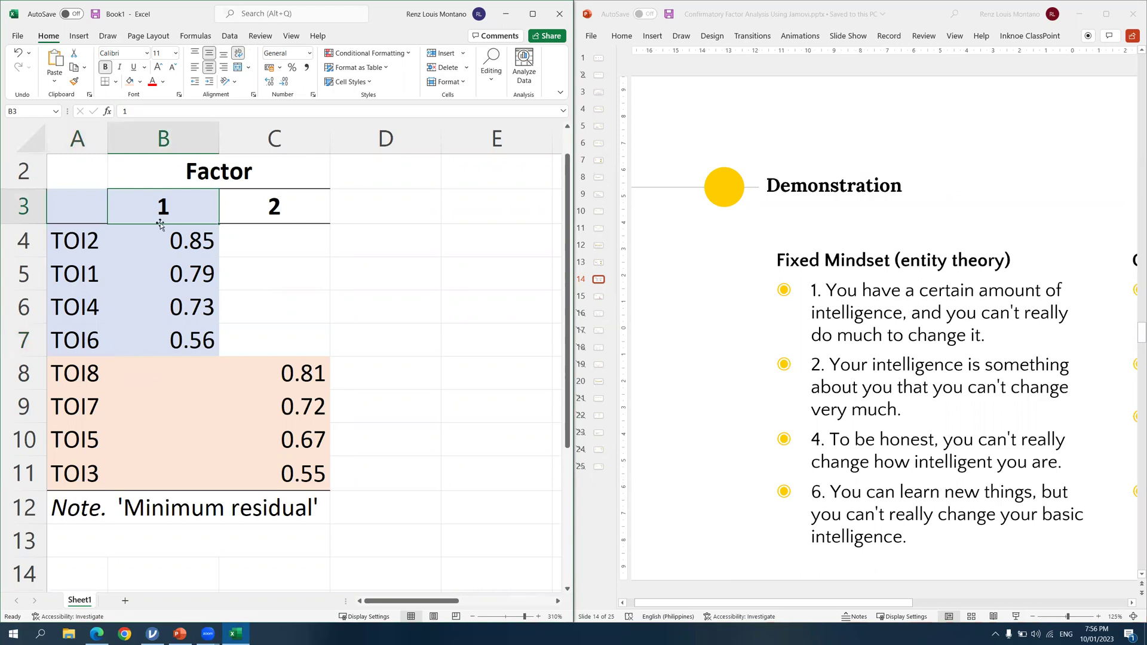
Compare the factor 2 items TOI8, TOI7, TOI5 and TOI3 with the Growth Mindset statements on the slide
drag(89, 375, 287, 374)
drag(83, 213, 313, 473)
click(219, 369)
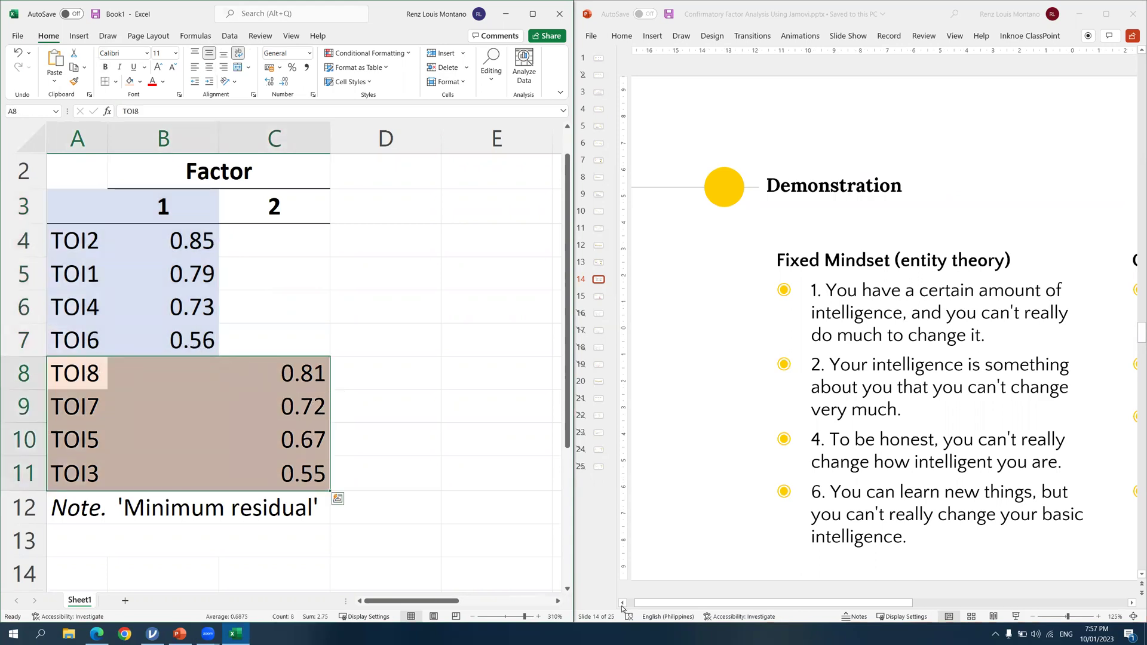
click(983, 597)
drag(903, 602, 1095, 602)
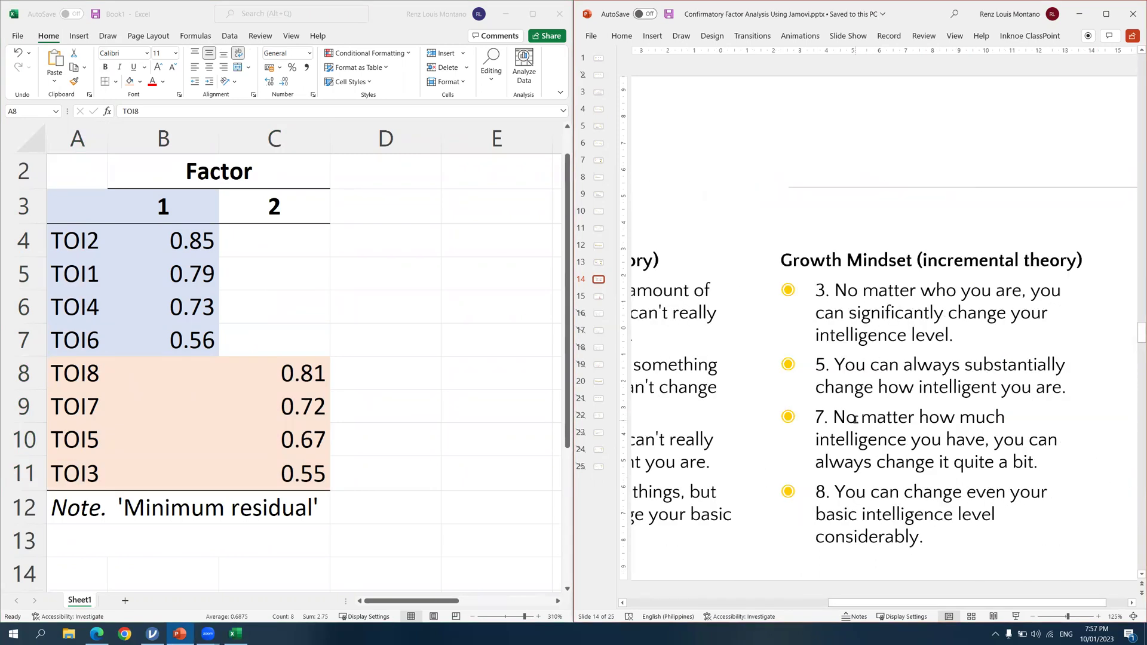
click(315, 491)
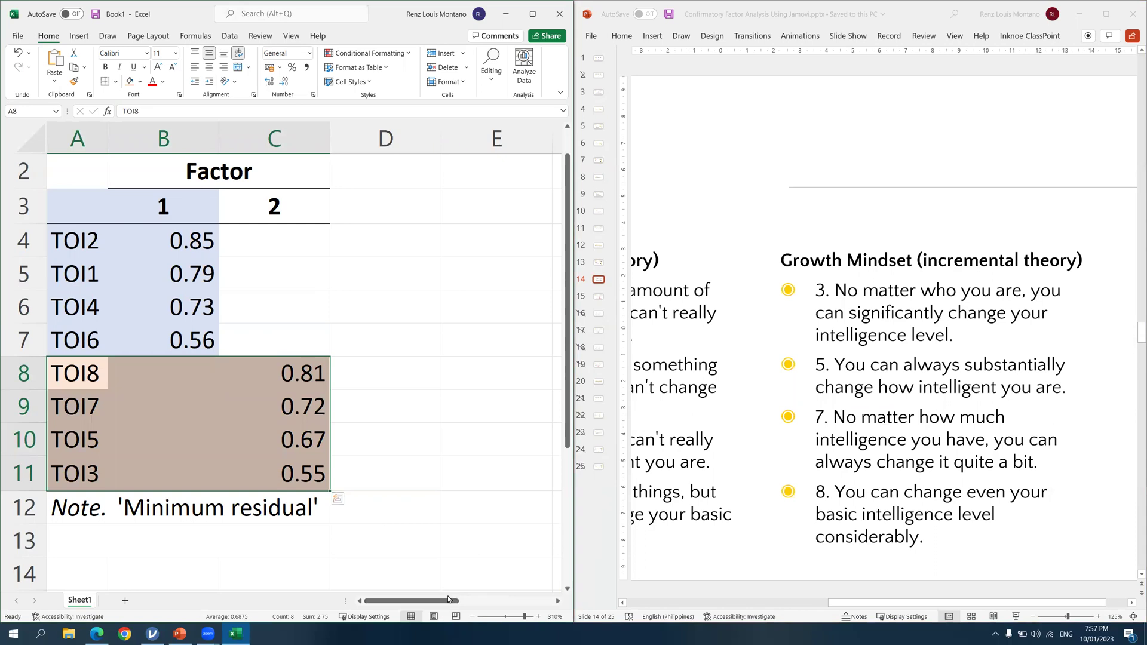
Move TOI8's factor 2 loading from C8 to B8 under factor 1, and undo the move
click(275, 368)
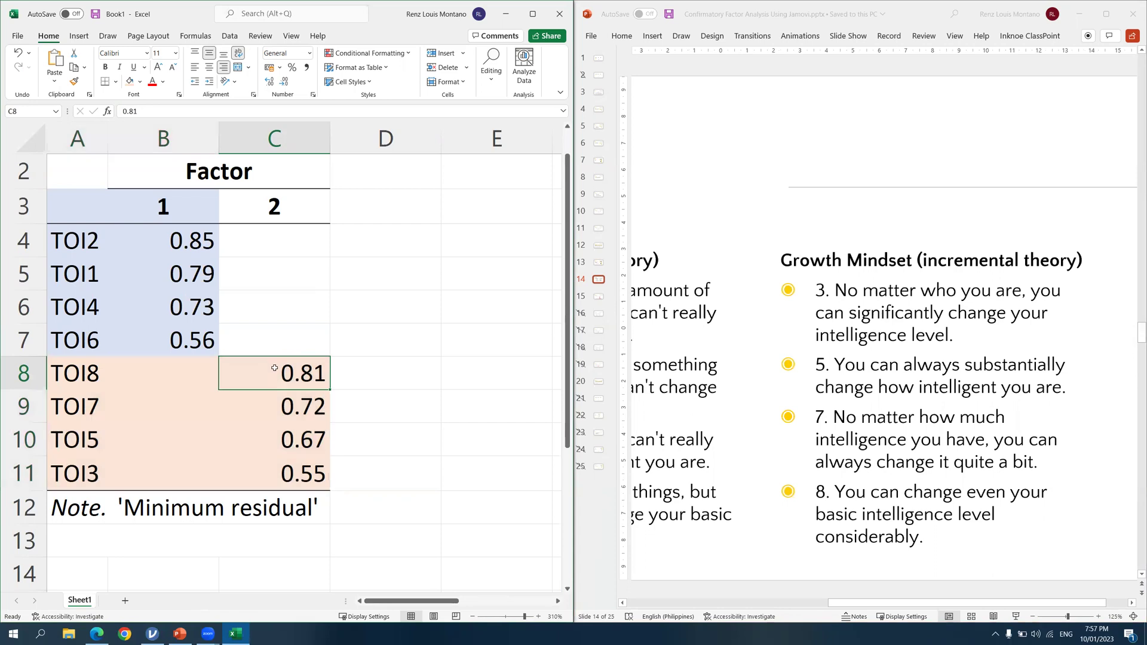
key(Left)
key(Left)
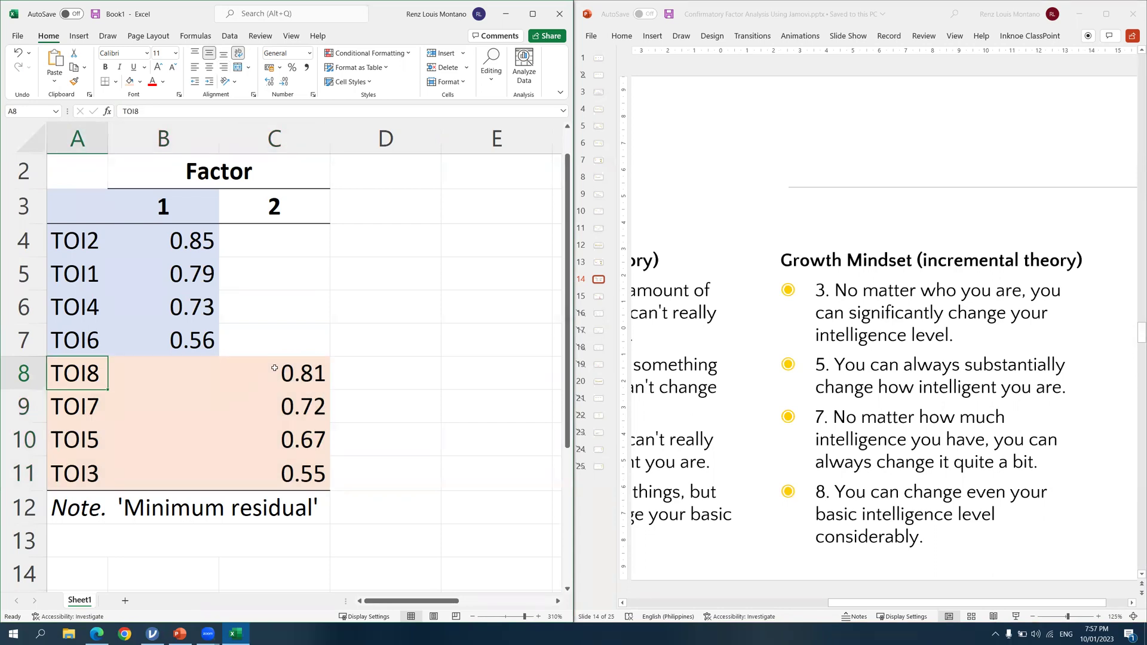
click(274, 368)
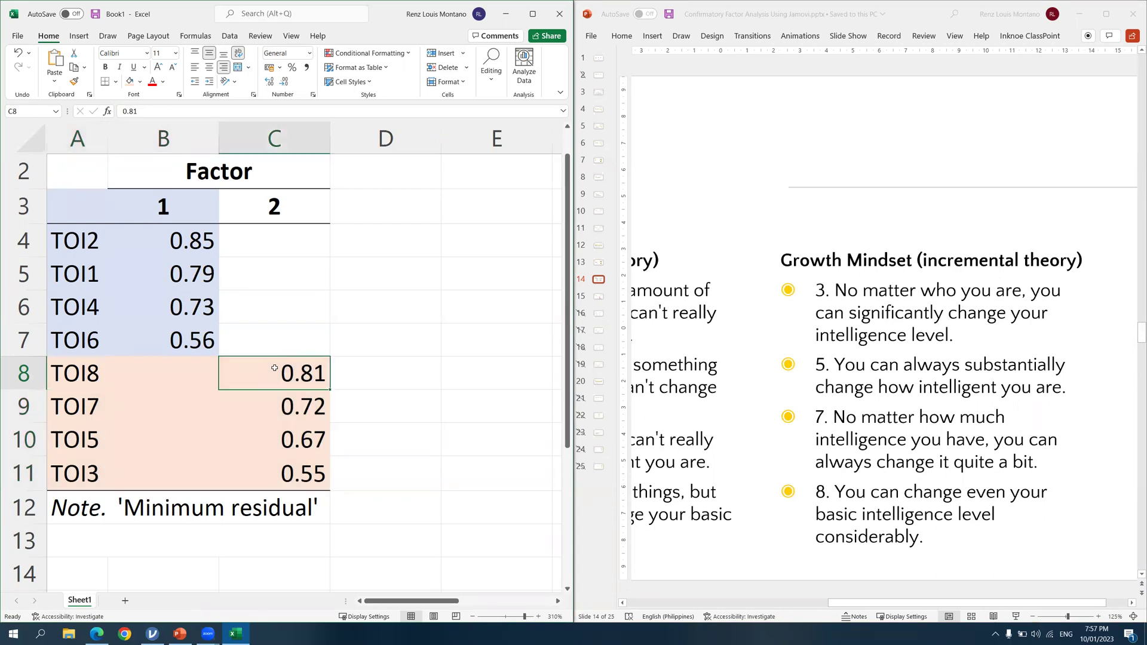
key(ctrl+x)
key(Left)
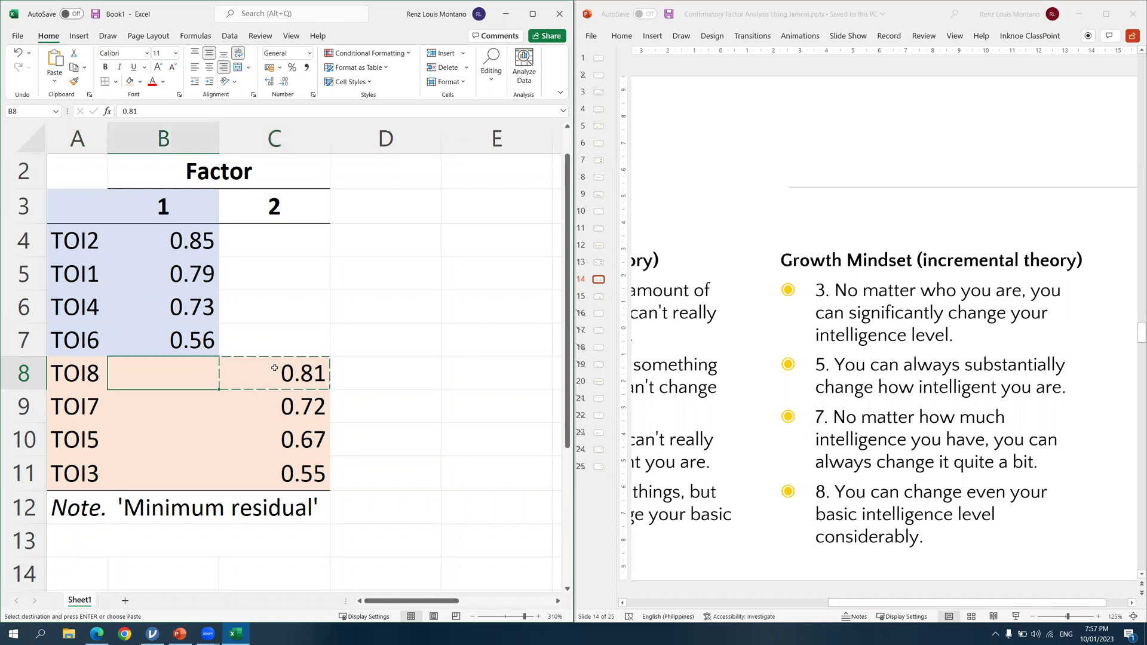
key(ctrl+v)
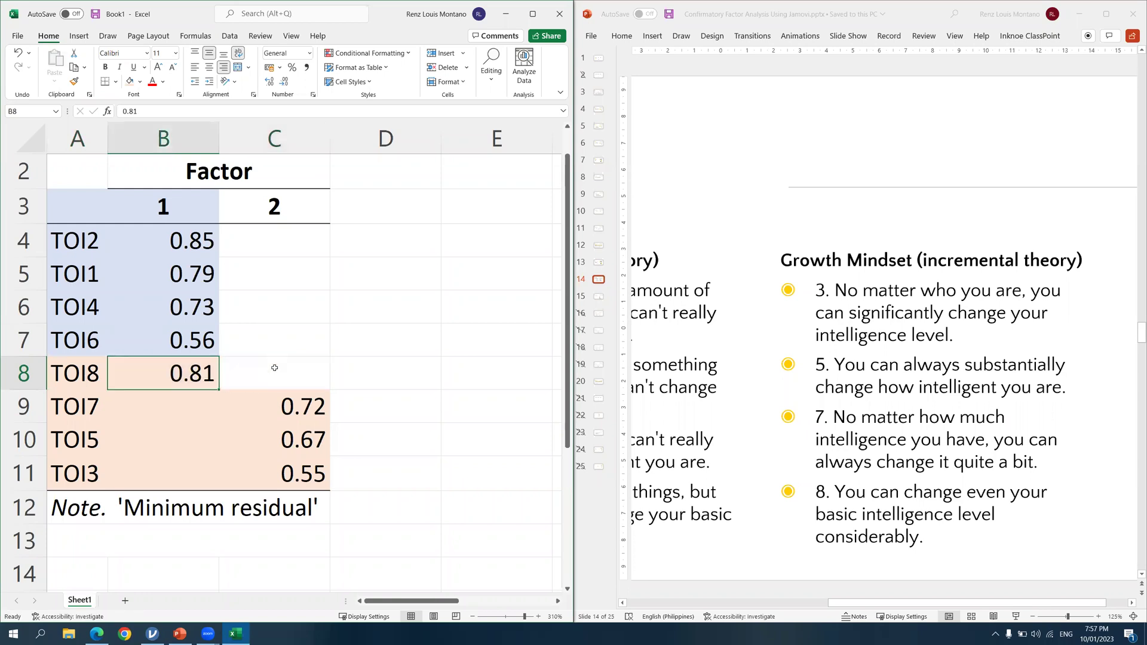
click(274, 367)
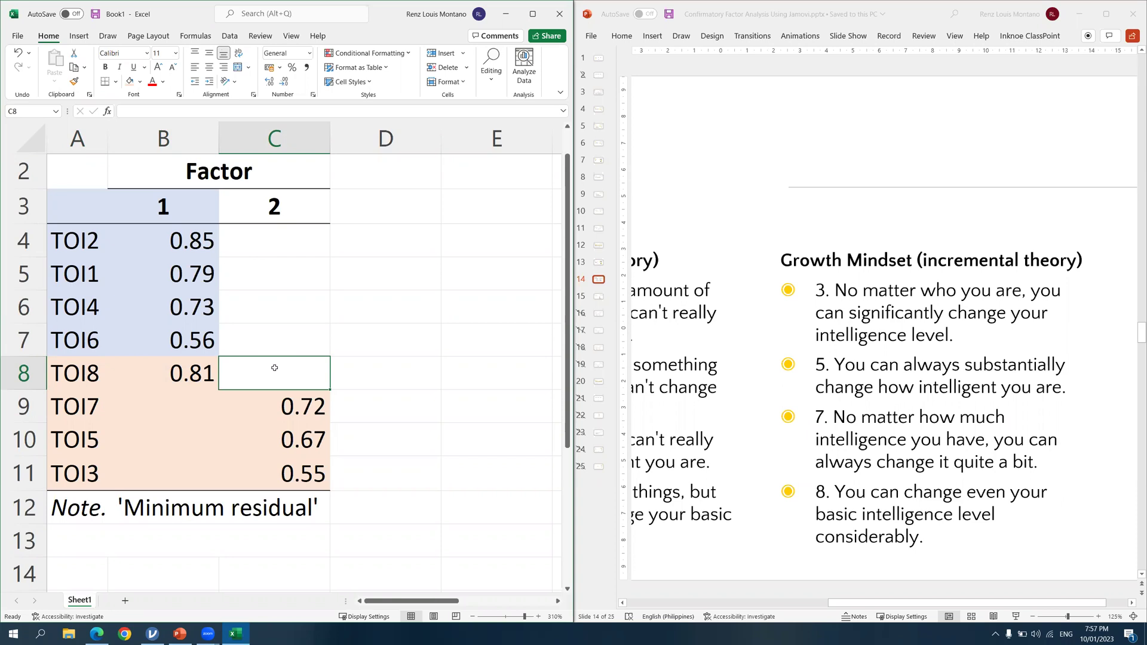
key(ctrl+z)
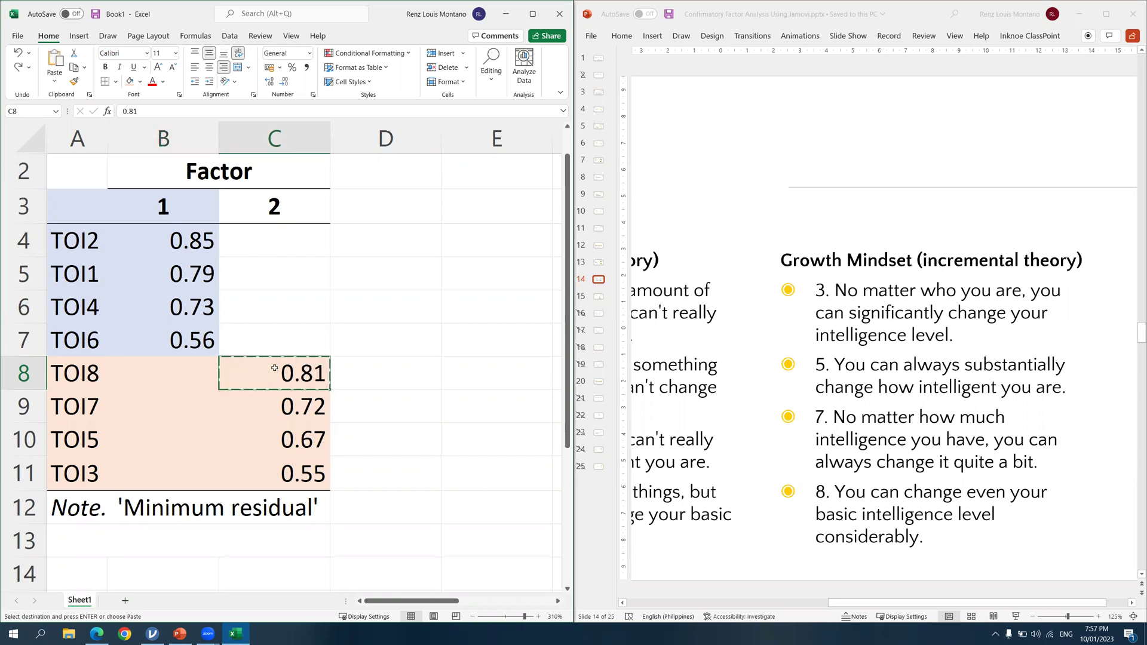
key(Escape)
Enter a trial cross-loading of .40 for TOI8 under factor 1 in cell B8
key(Left)
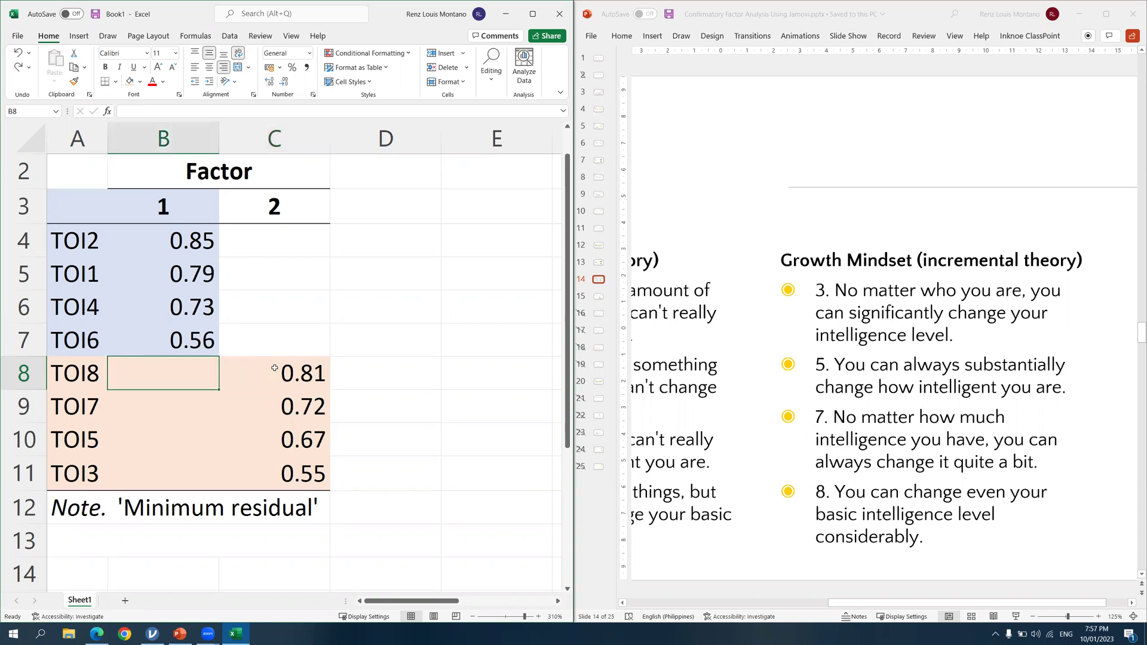
key(Up)
key(Up)
key(Down)
key(Down)
key(Right)
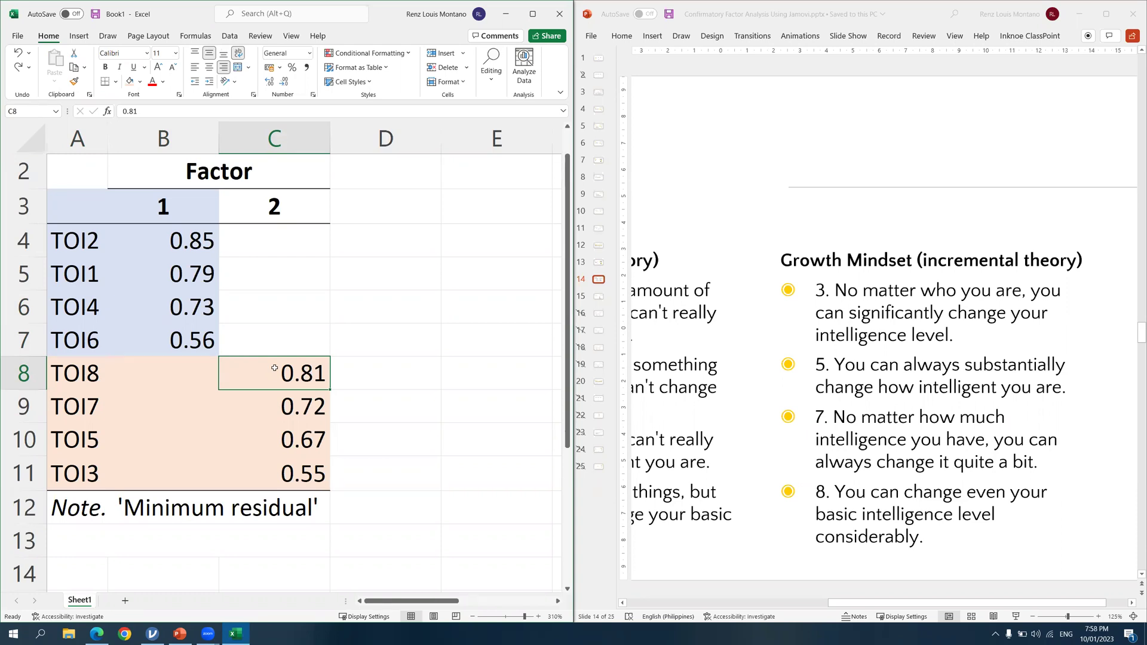
key(Left)
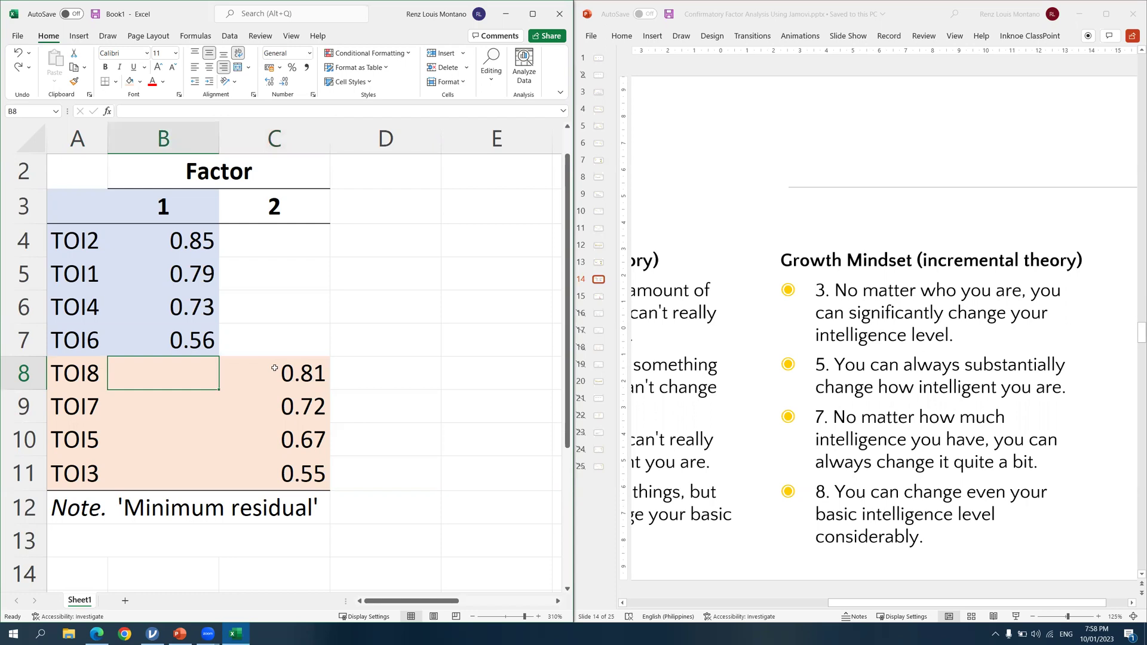
text(.40)
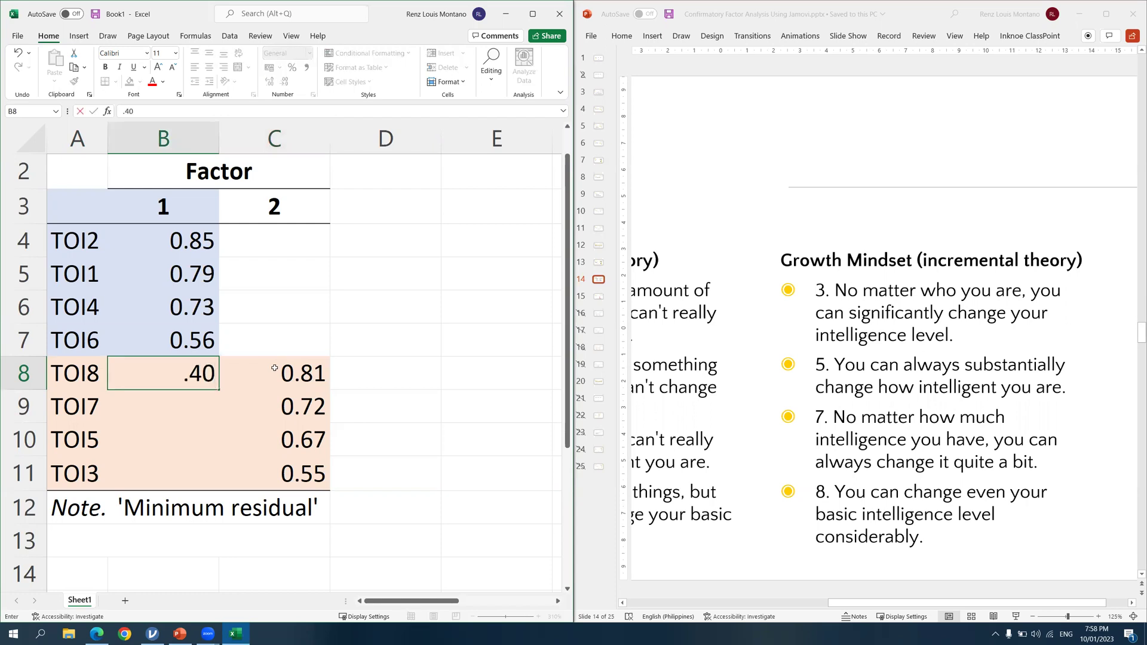
key(Right)
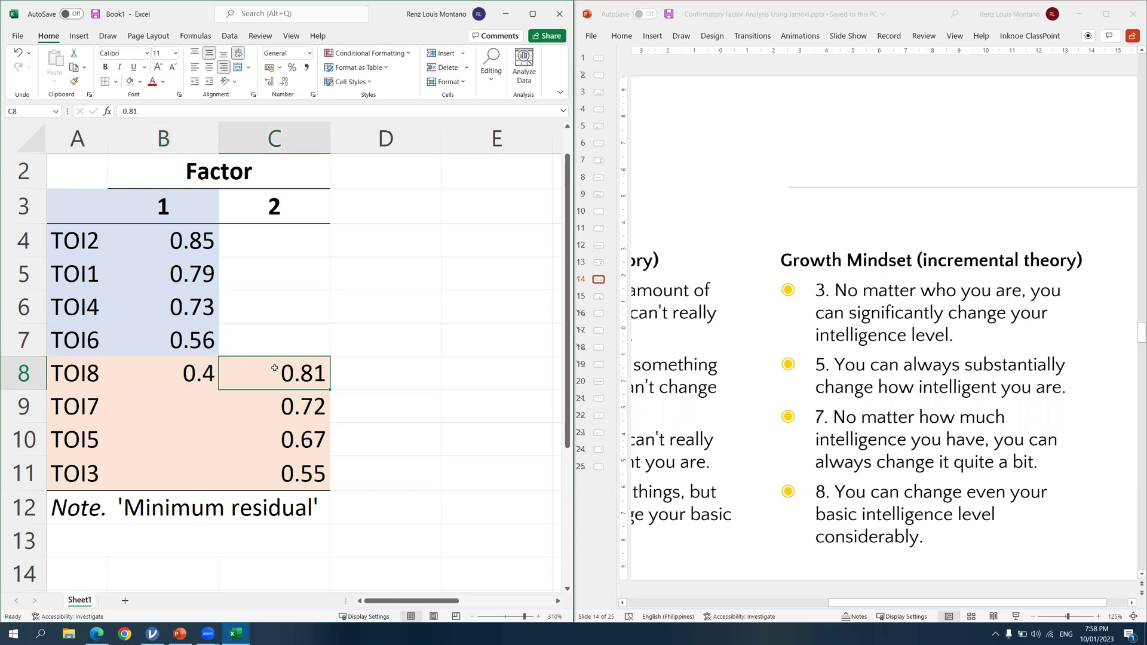
Compare TOI8's loadings on the two factors and delete the trial cross-loading from cell B8
key(Left)
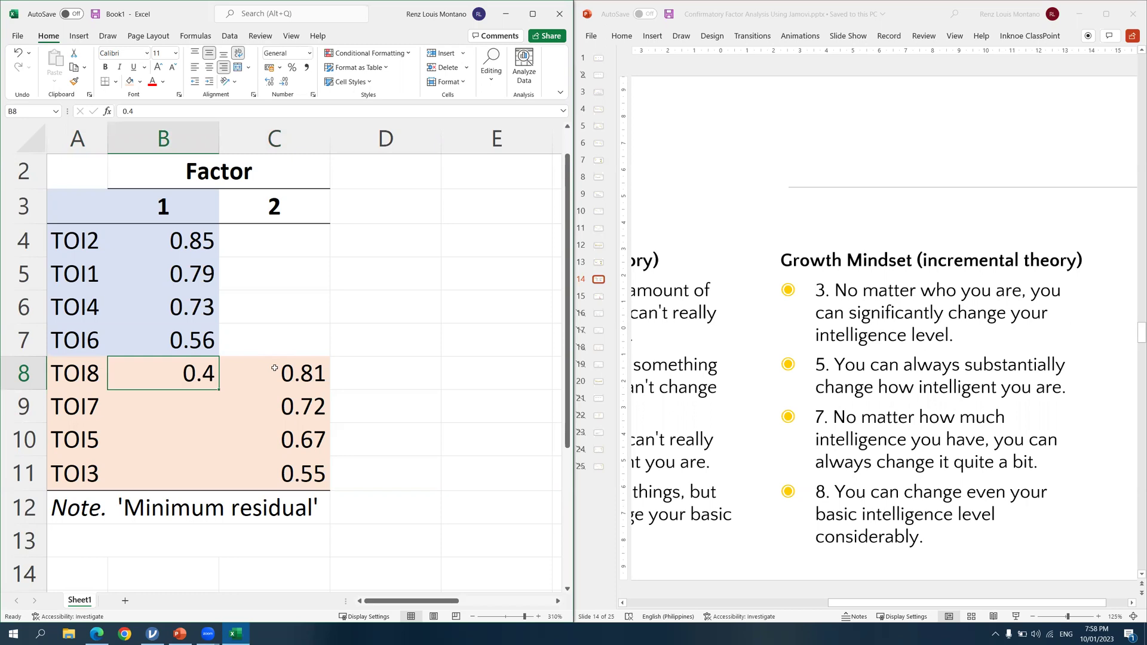
key(Right)
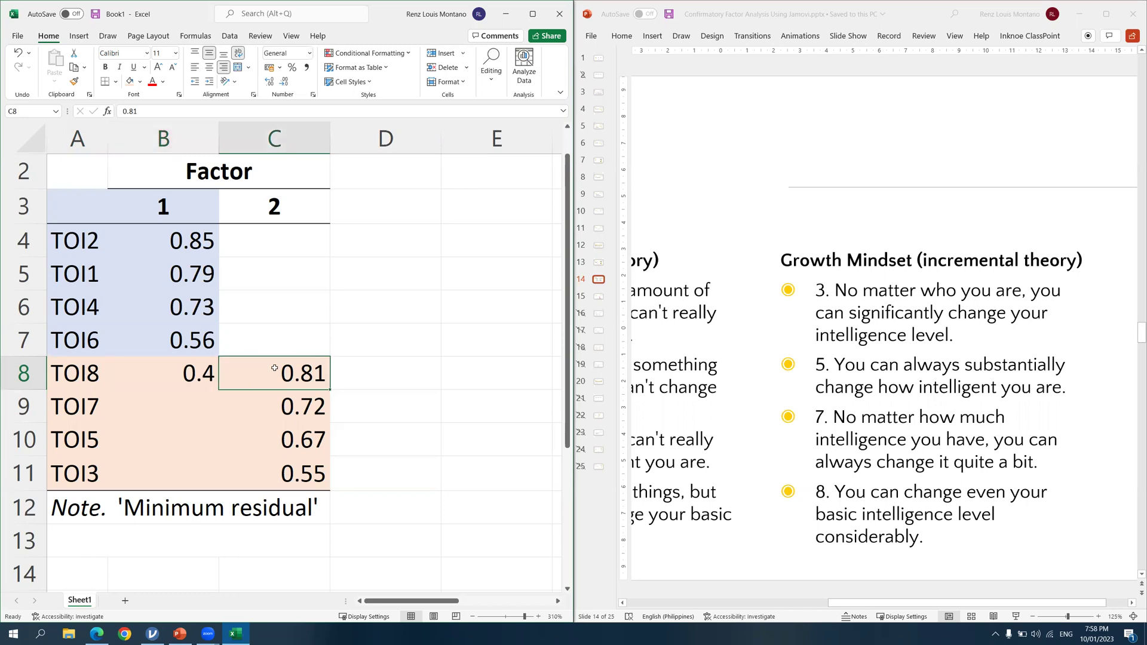
key(Left)
click(274, 368)
key(Left)
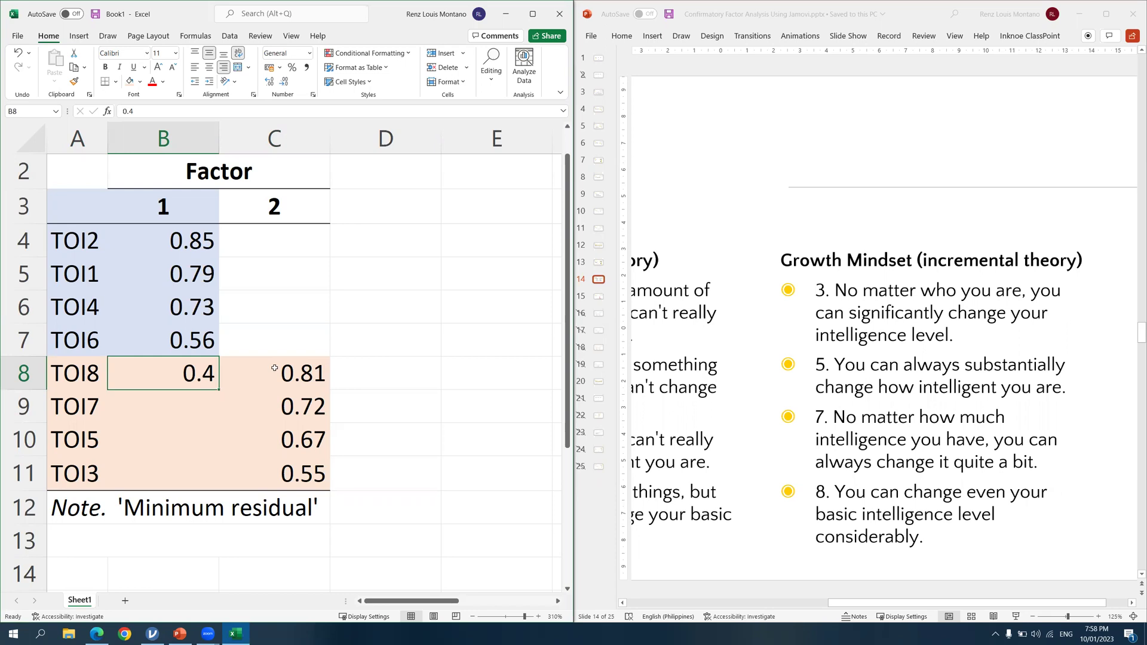
key(Delete)
Check the factor 1 cells of TOI8, TOI7, TOI5 and TOI3 for cross-loadings
click(274, 368)
key(Left)
key(Down)
key(Down)
key(Down)
key(Up)
key(Up)
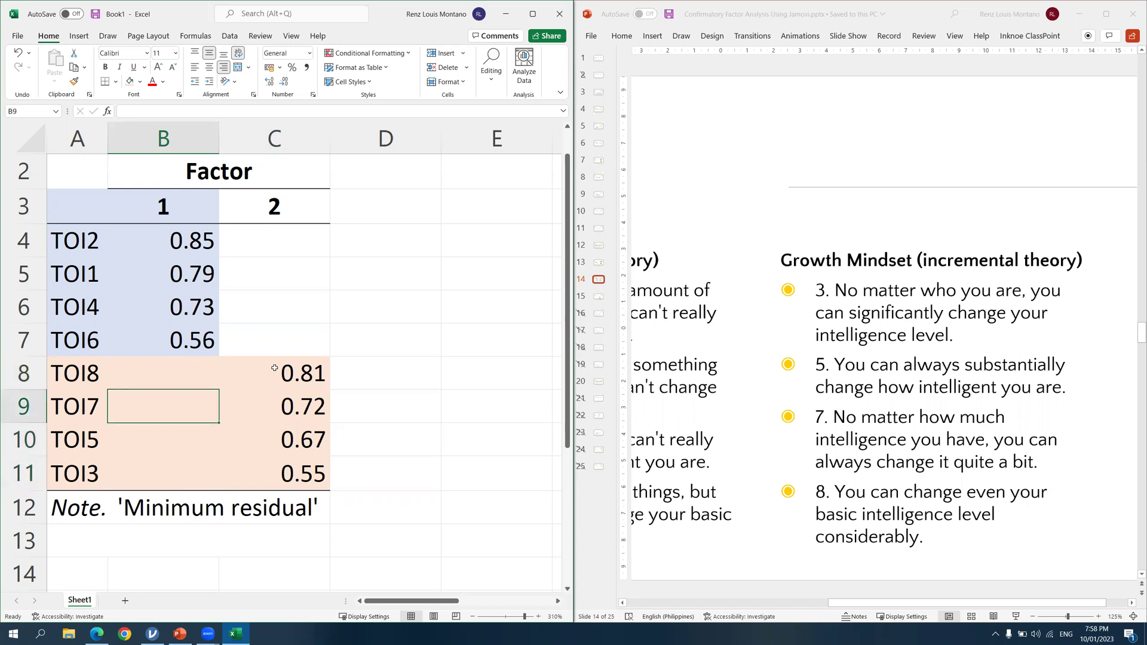
key(Up)
key(Down)
key(Down)
key(Down)
key(Up)
key(Up)
key(Up)
Review the item labels and factor 2 loadings of the orange block from TOI8 to TOI3
key(Right)
key(Left)
key(Left)
key(Right)
key(Right)
key(Down)
key(Down)
key(Up)
key(Up)
key(Left)
key(Left)
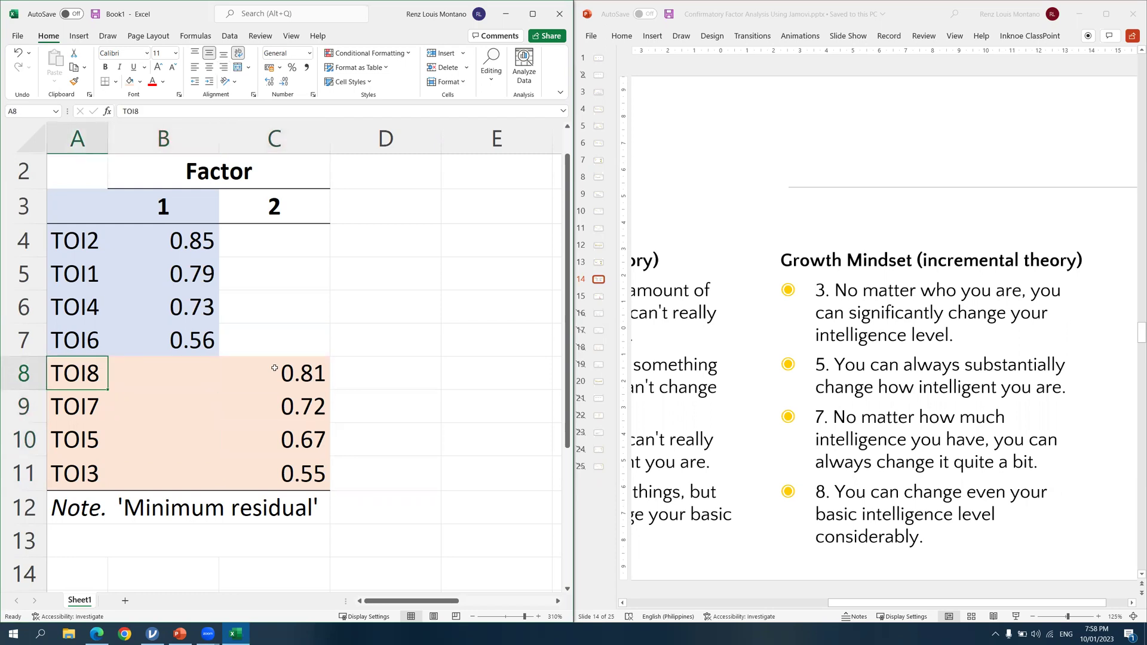
key(Down)
key(Down)
key(Down)
key(Right)
key(Right)
key(Right)
key(Left)
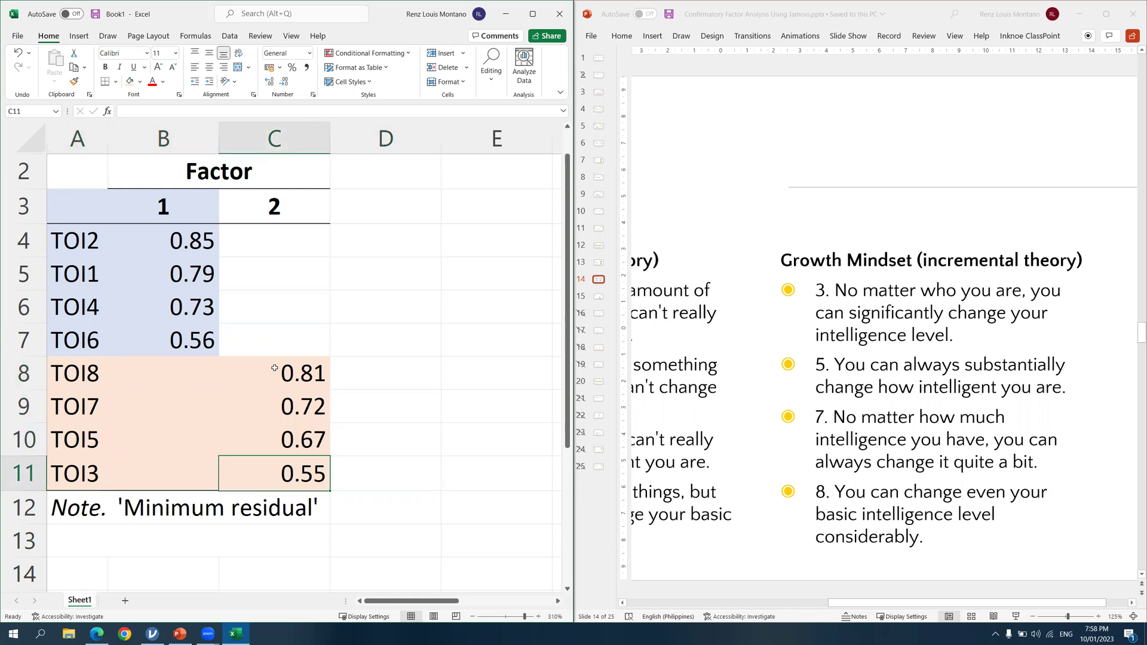
key(Up)
key(Up)
key(Up)
key(Left)
key(Left)
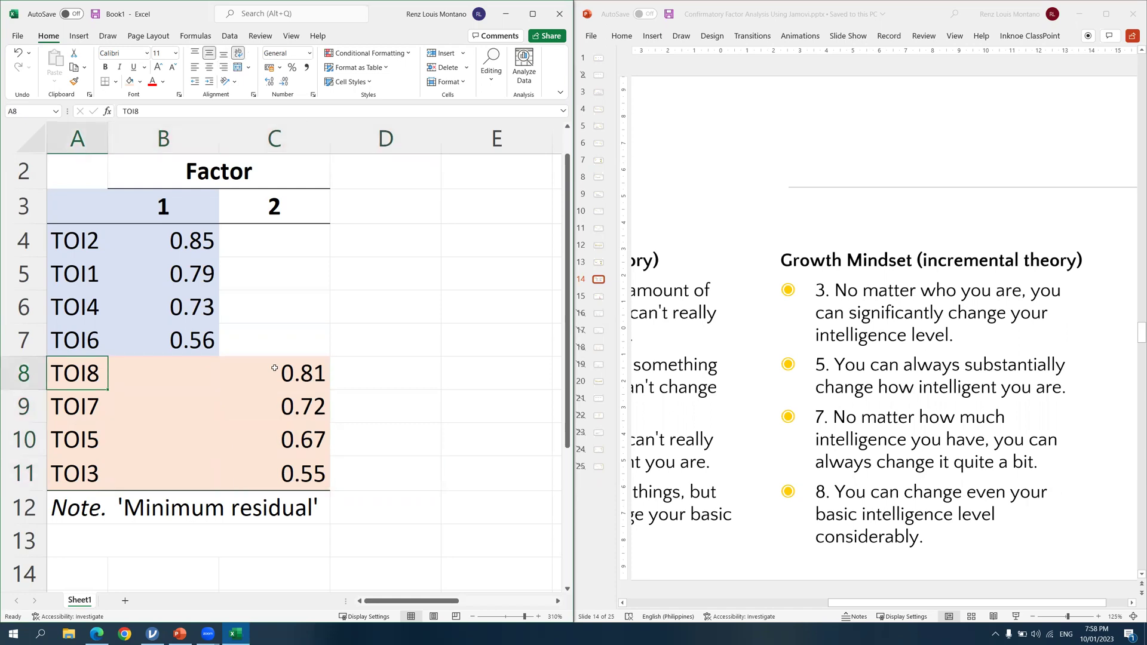
Examine the factor 1 loadings of TOI2, TOI1, TOI4 and TOI6 and check their factor 2 cells for cross-loadings
key(Up)
key(Right)
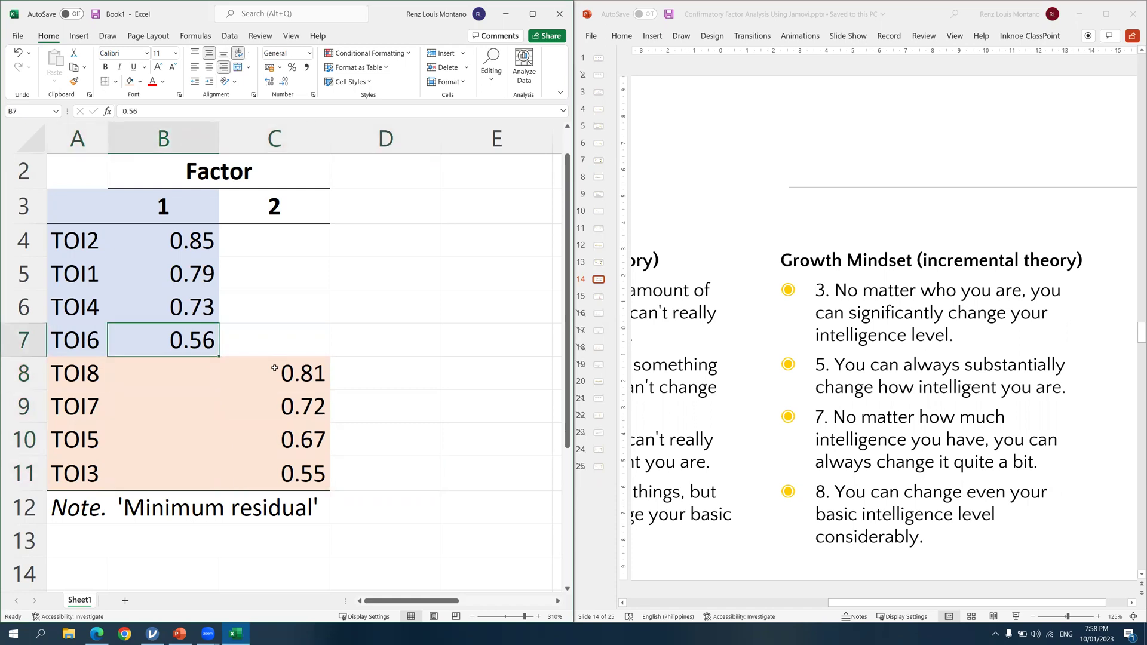
key(Up)
key(Up)
key(Up)
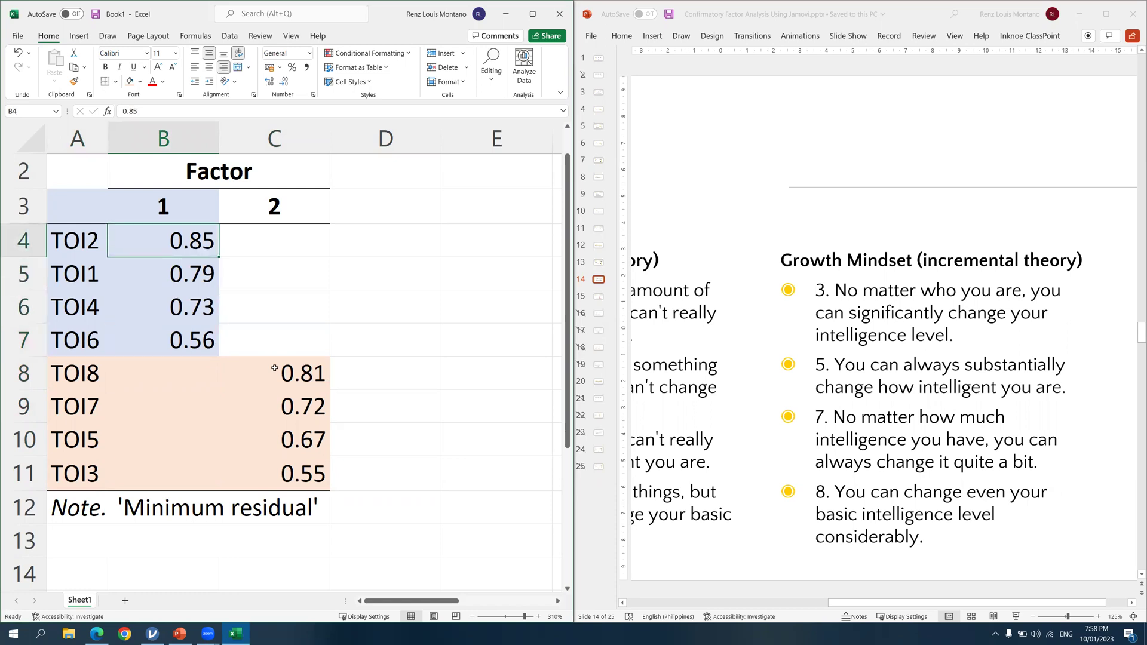
key(Right)
key(Down)
key(Down)
key(Down)
key(Down)
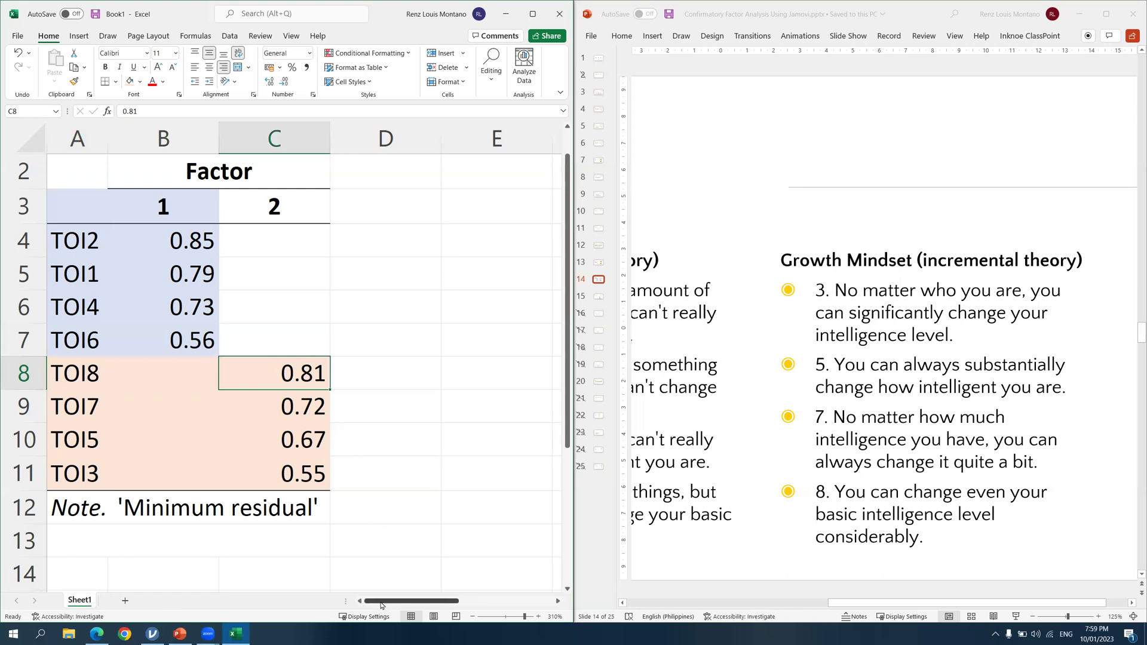
scroll(244, 456, up, 1)
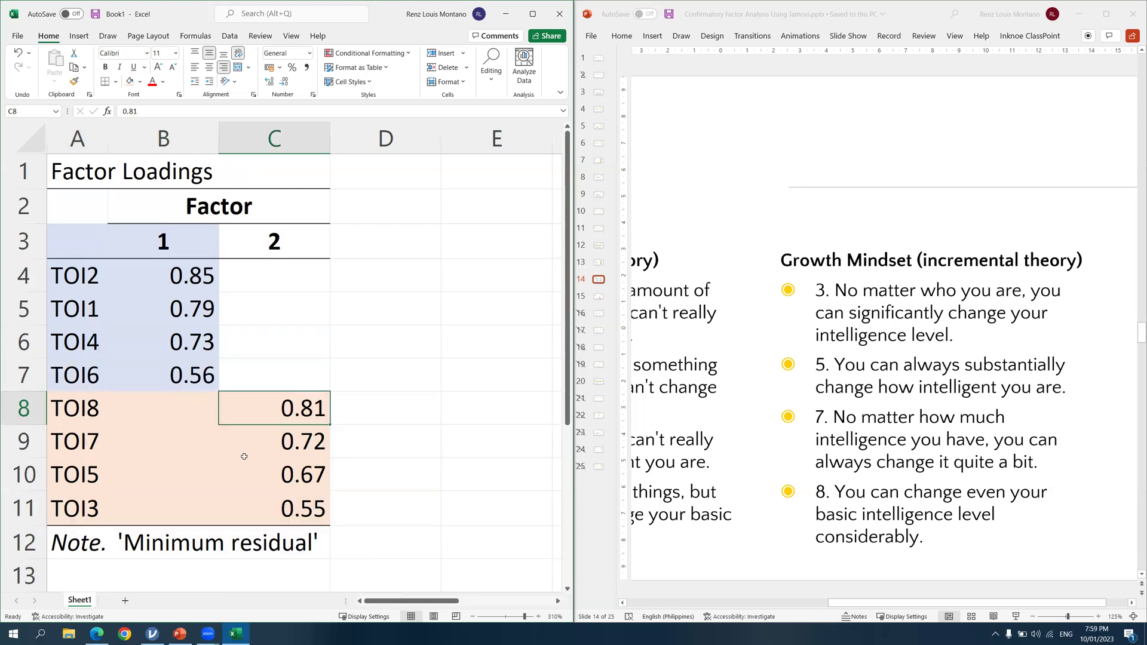